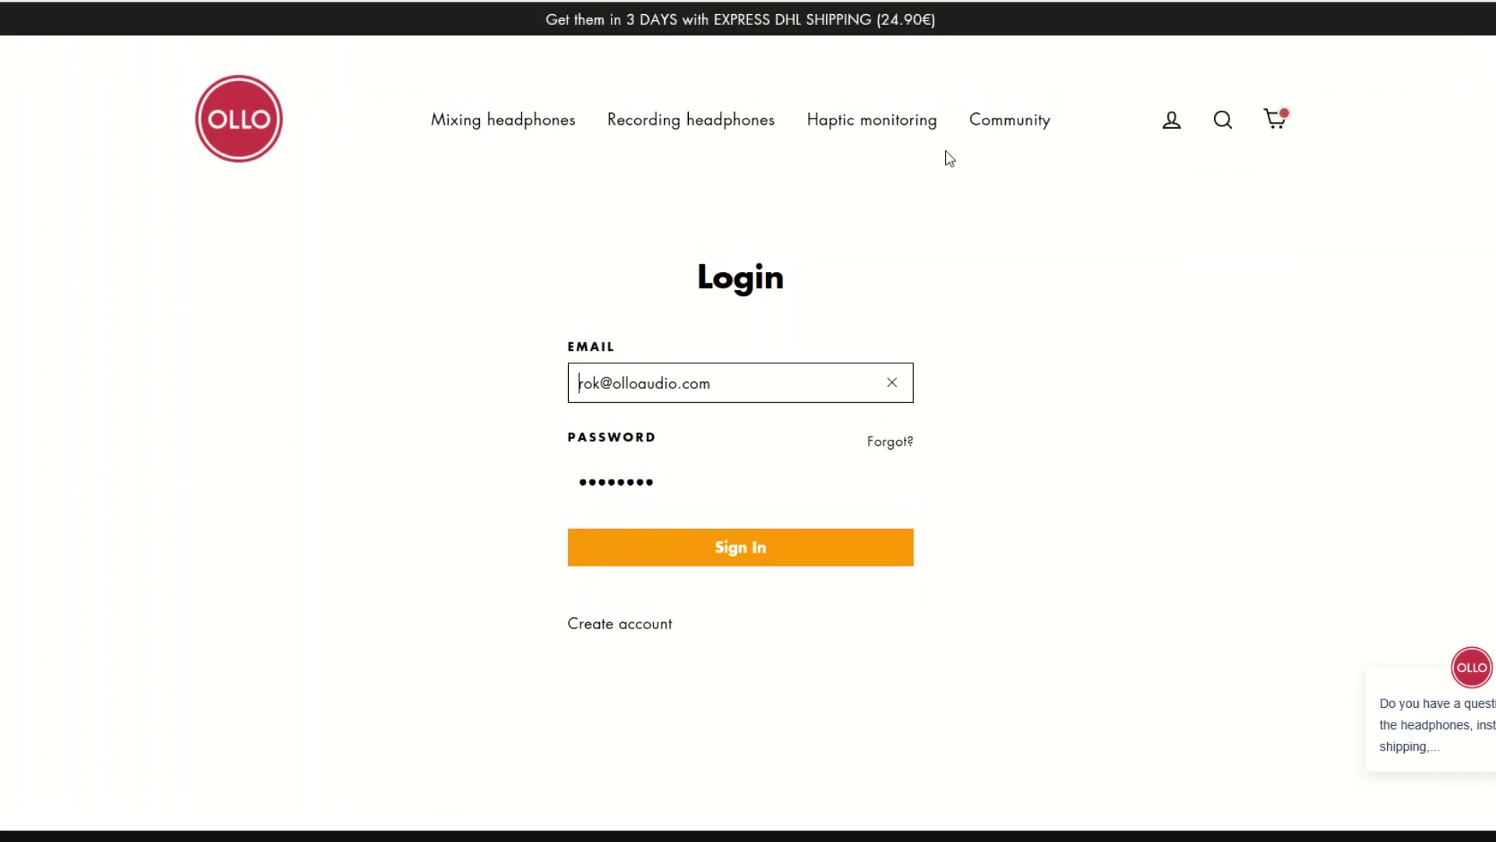
Step: Sign in to the customer account and open the headphone measurements by serial number from the account page
click(740, 548)
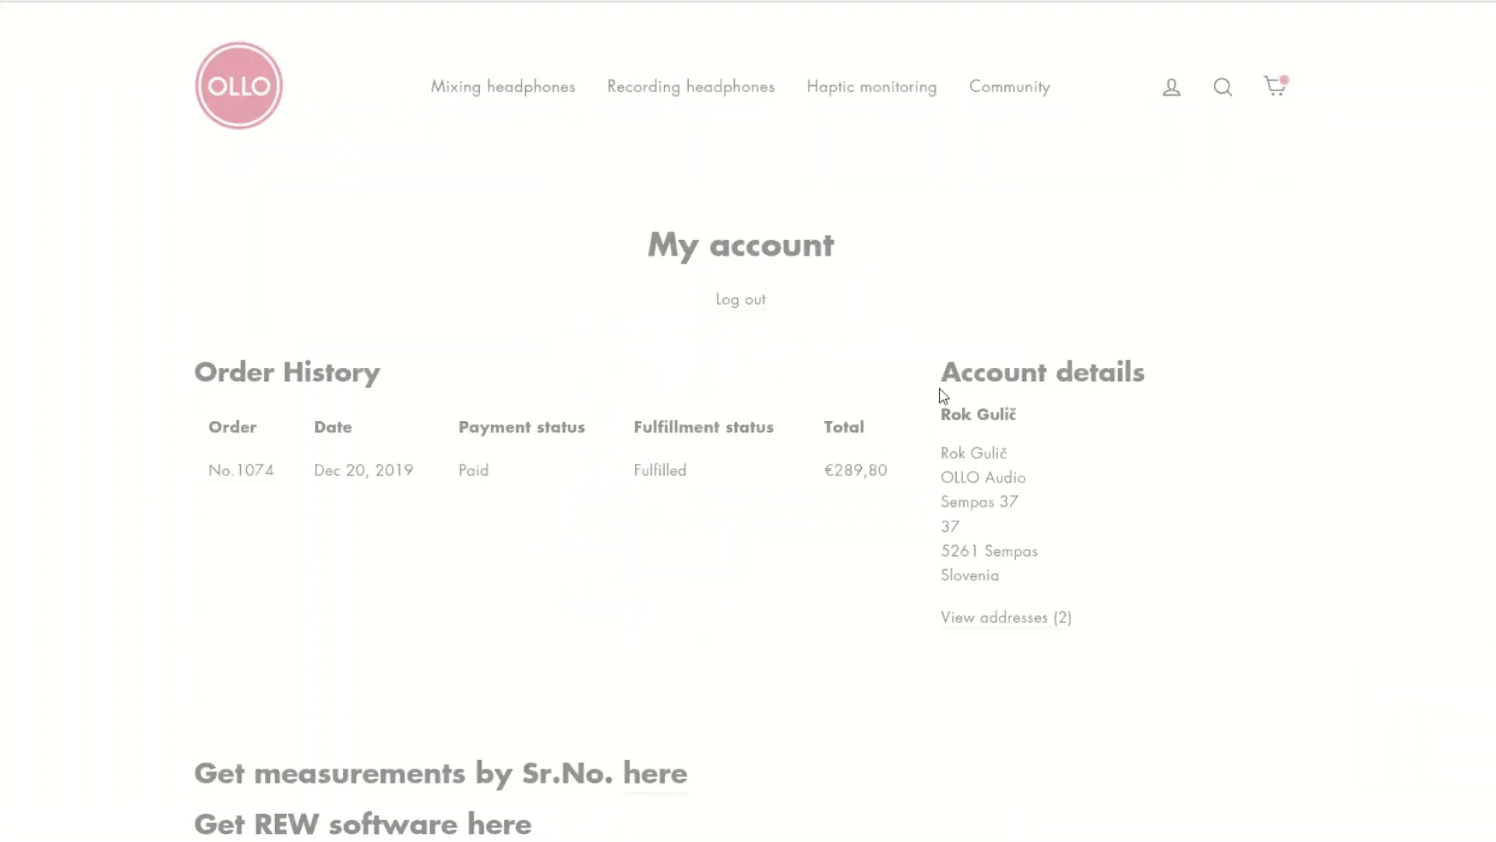
scroll(764, 530, down, 6)
scroll(825, 524, up, 7)
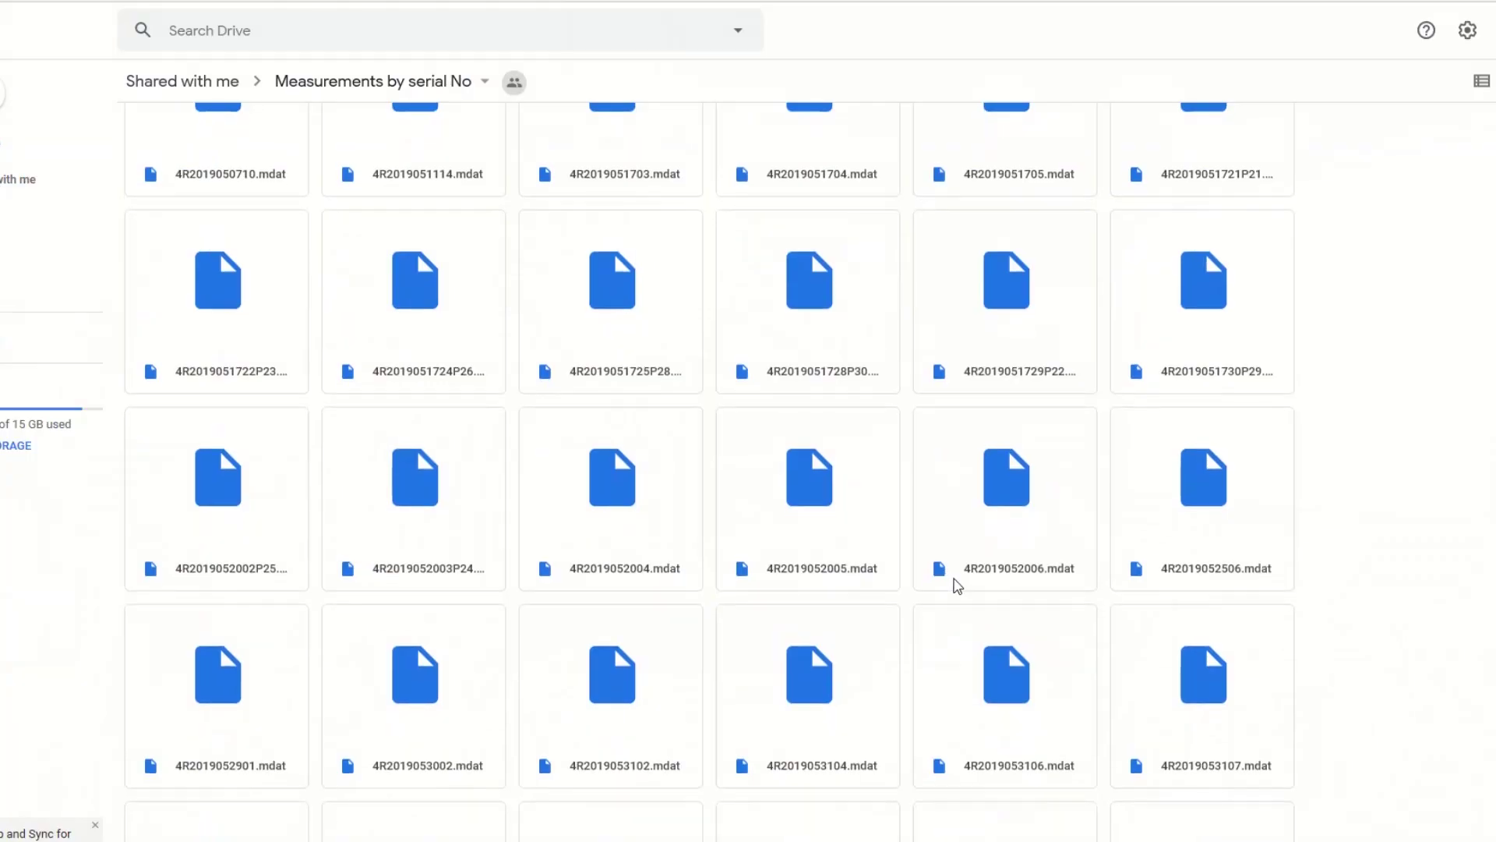
Step: Look through the Measurements by serial No folder and its search, and open the REW software link from the account page
scroll(952, 586, up, 10)
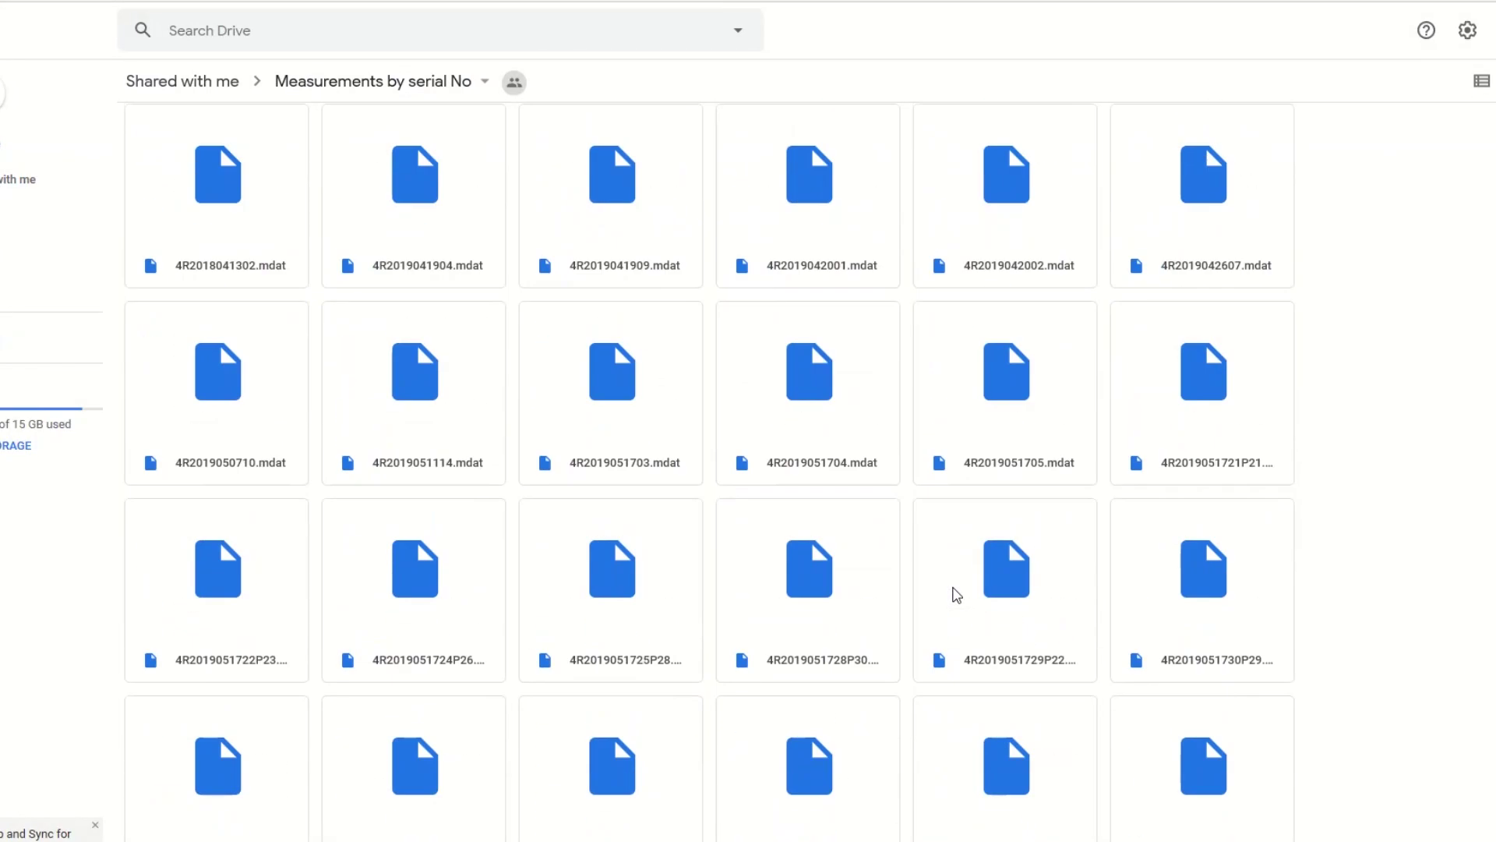
scroll(938, 595, up, 10)
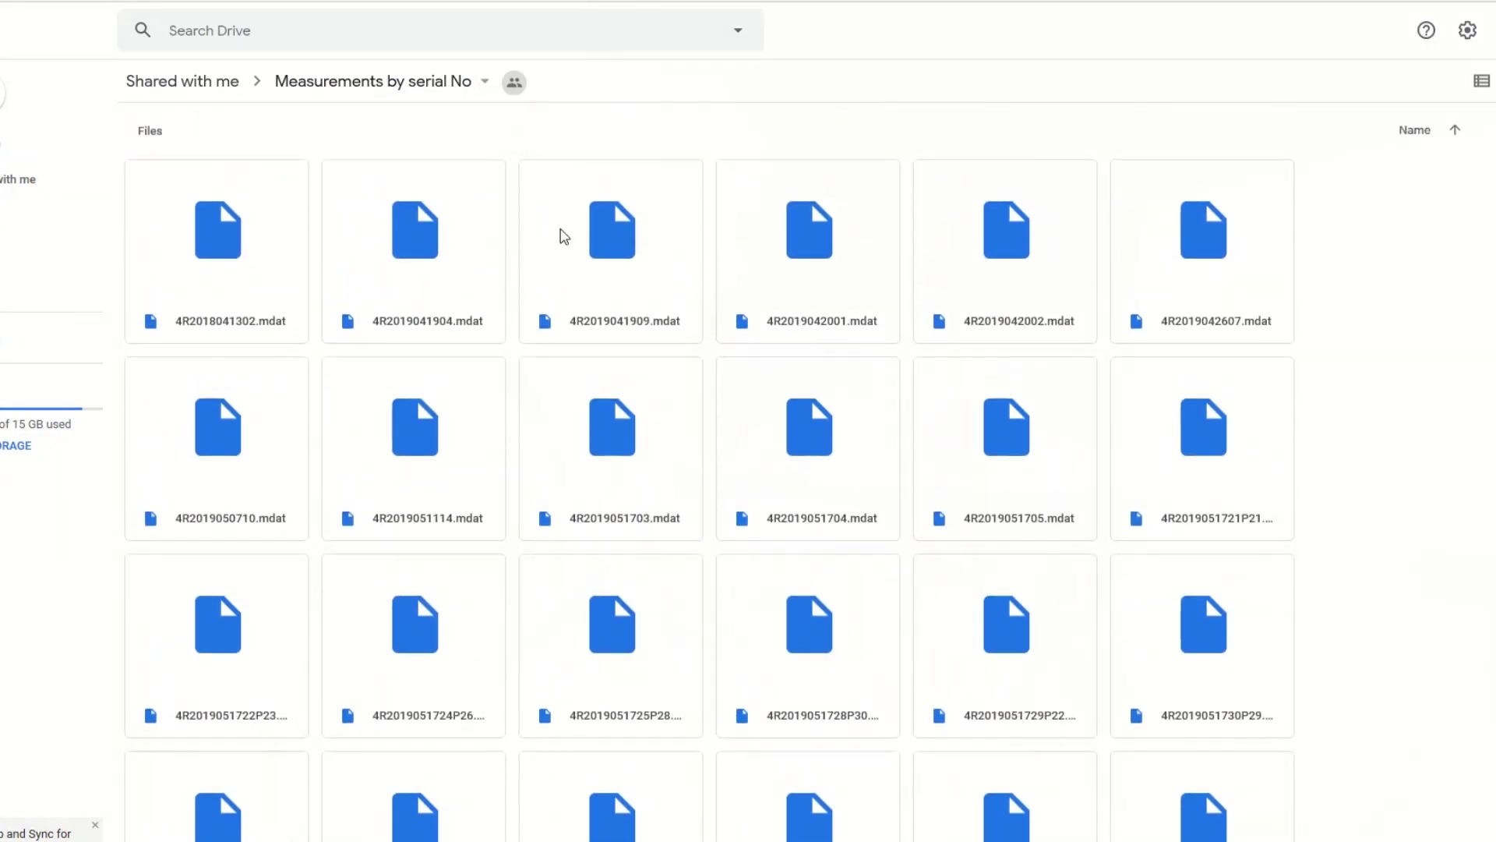
click(344, 28)
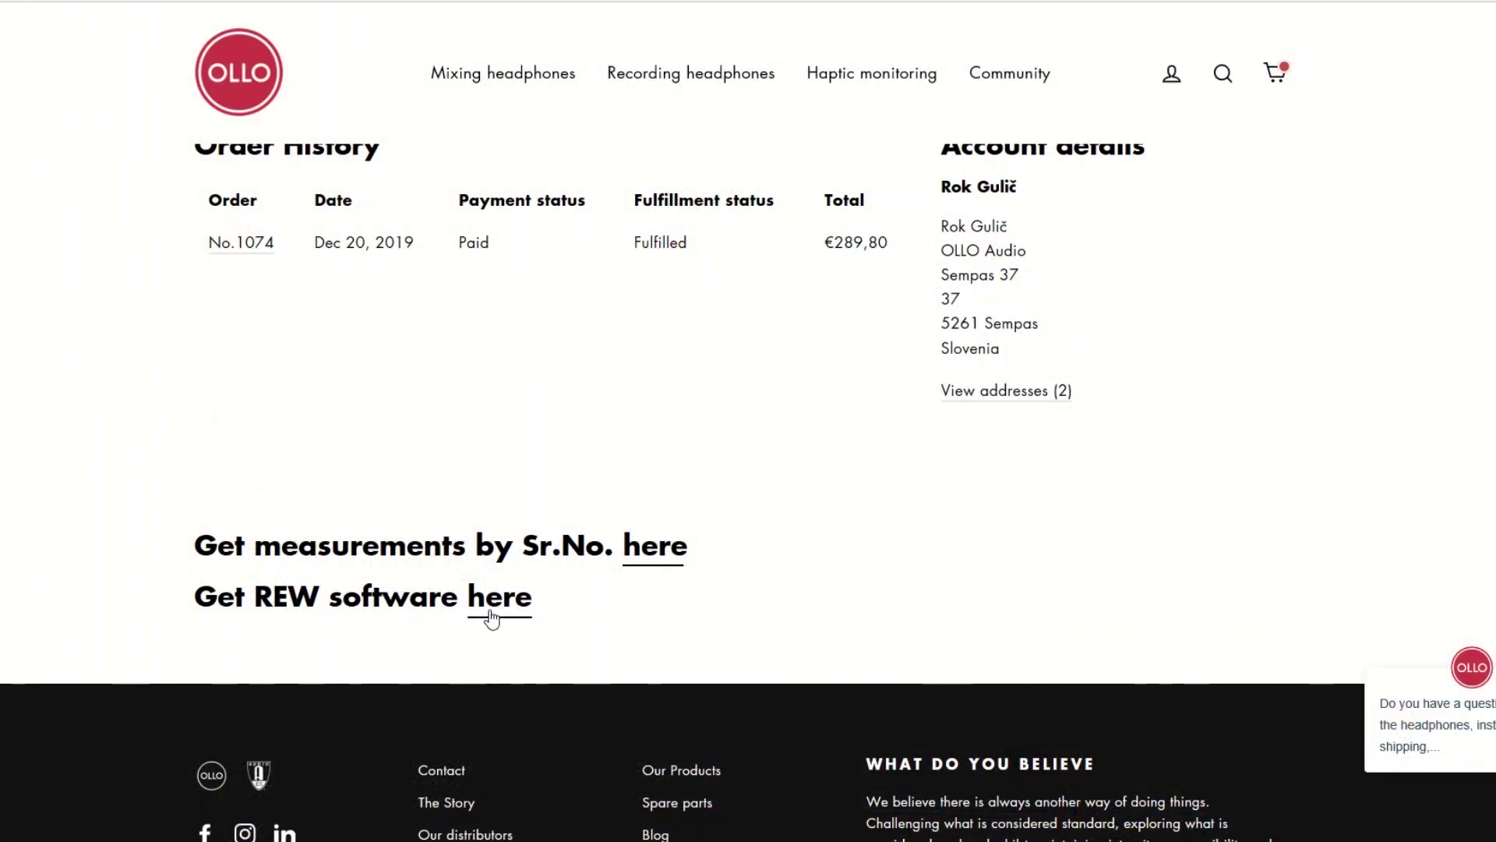
click(500, 596)
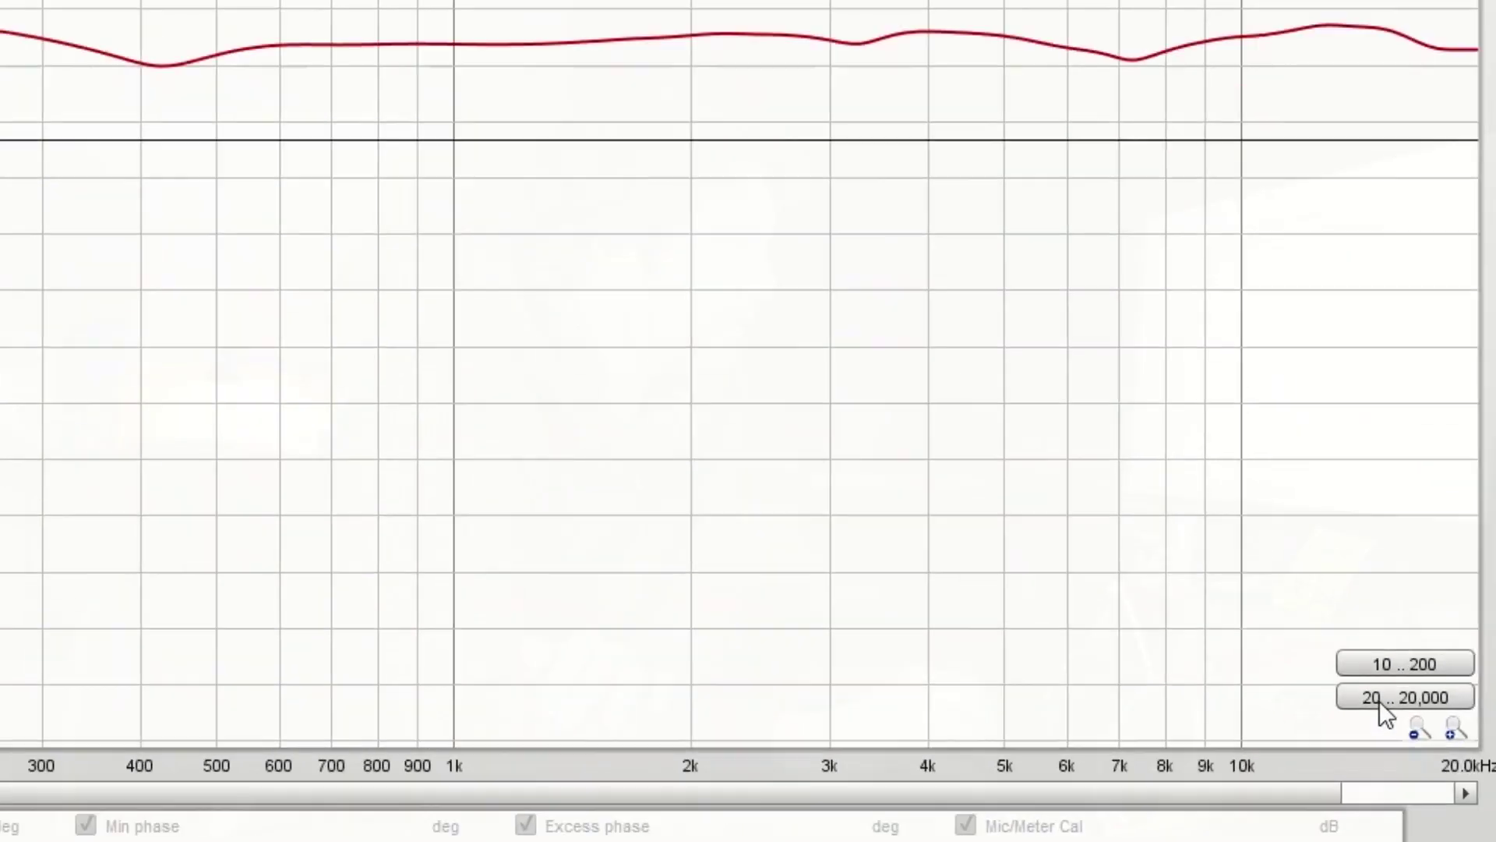
click(1393, 702)
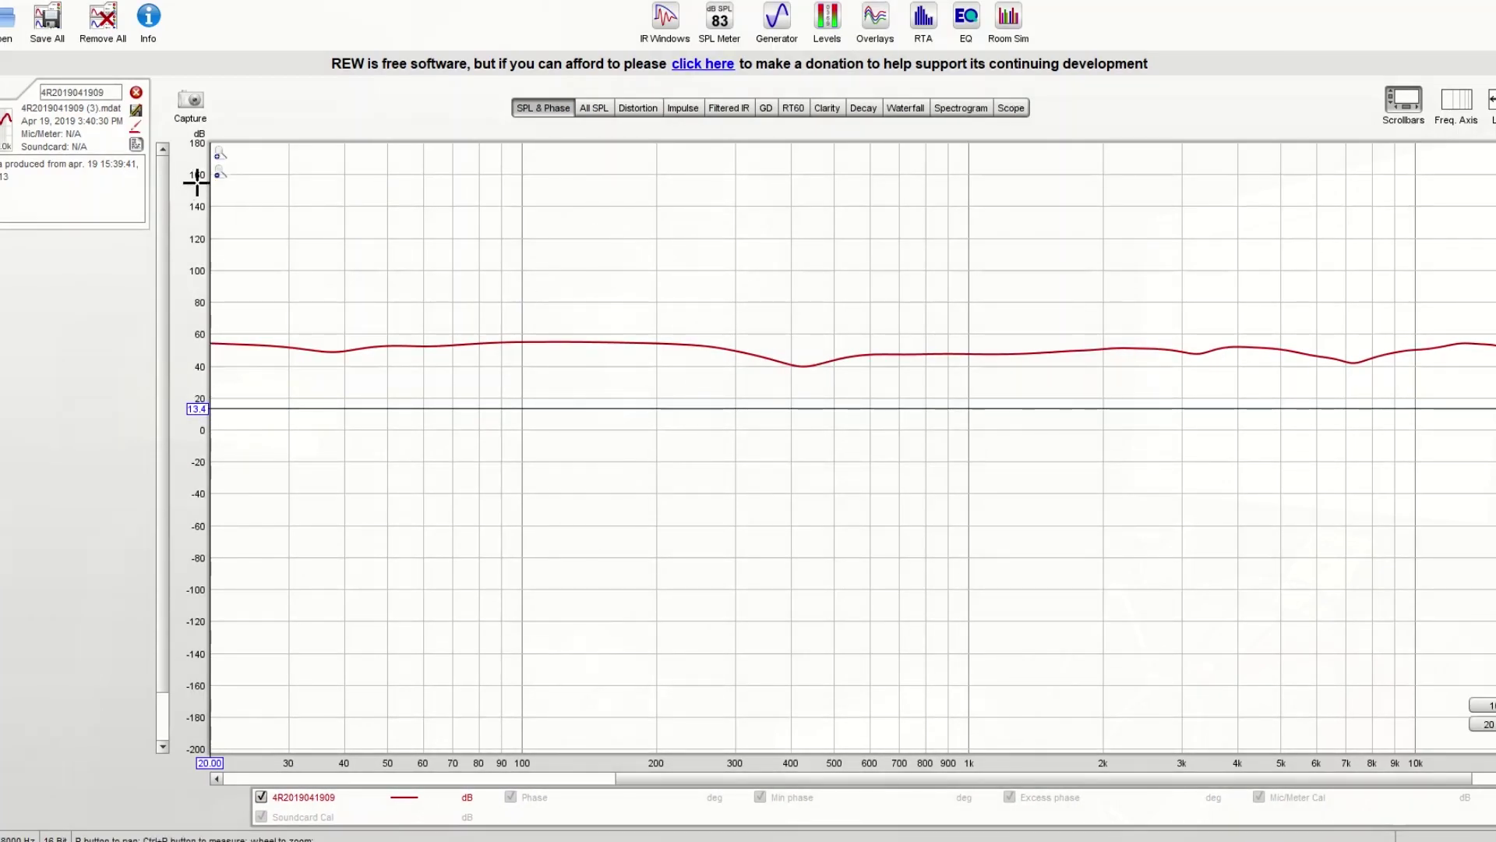
click(220, 154)
click(220, 154)
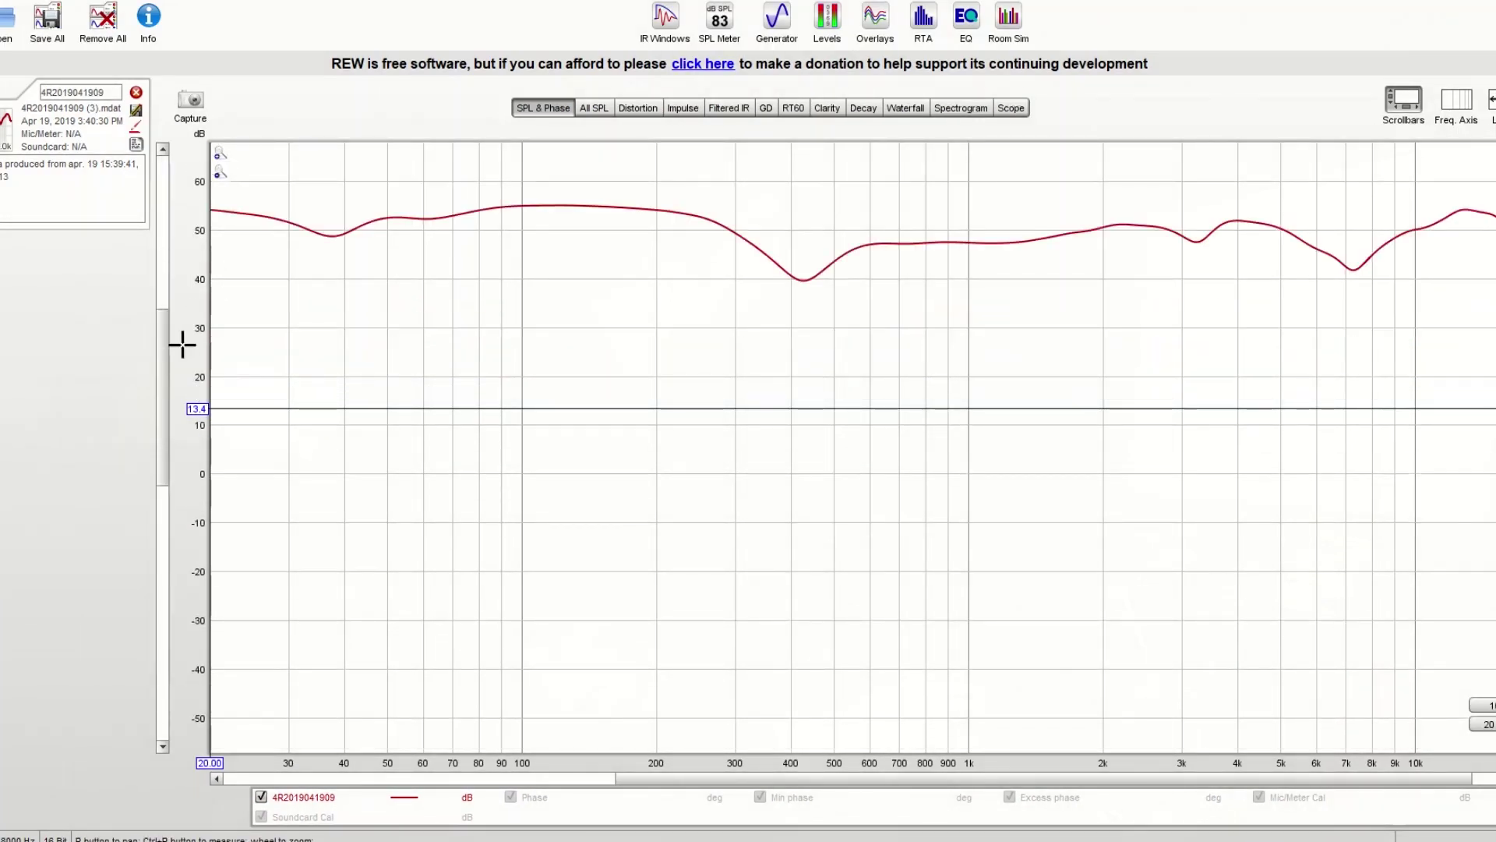
drag(164, 391, 164, 344)
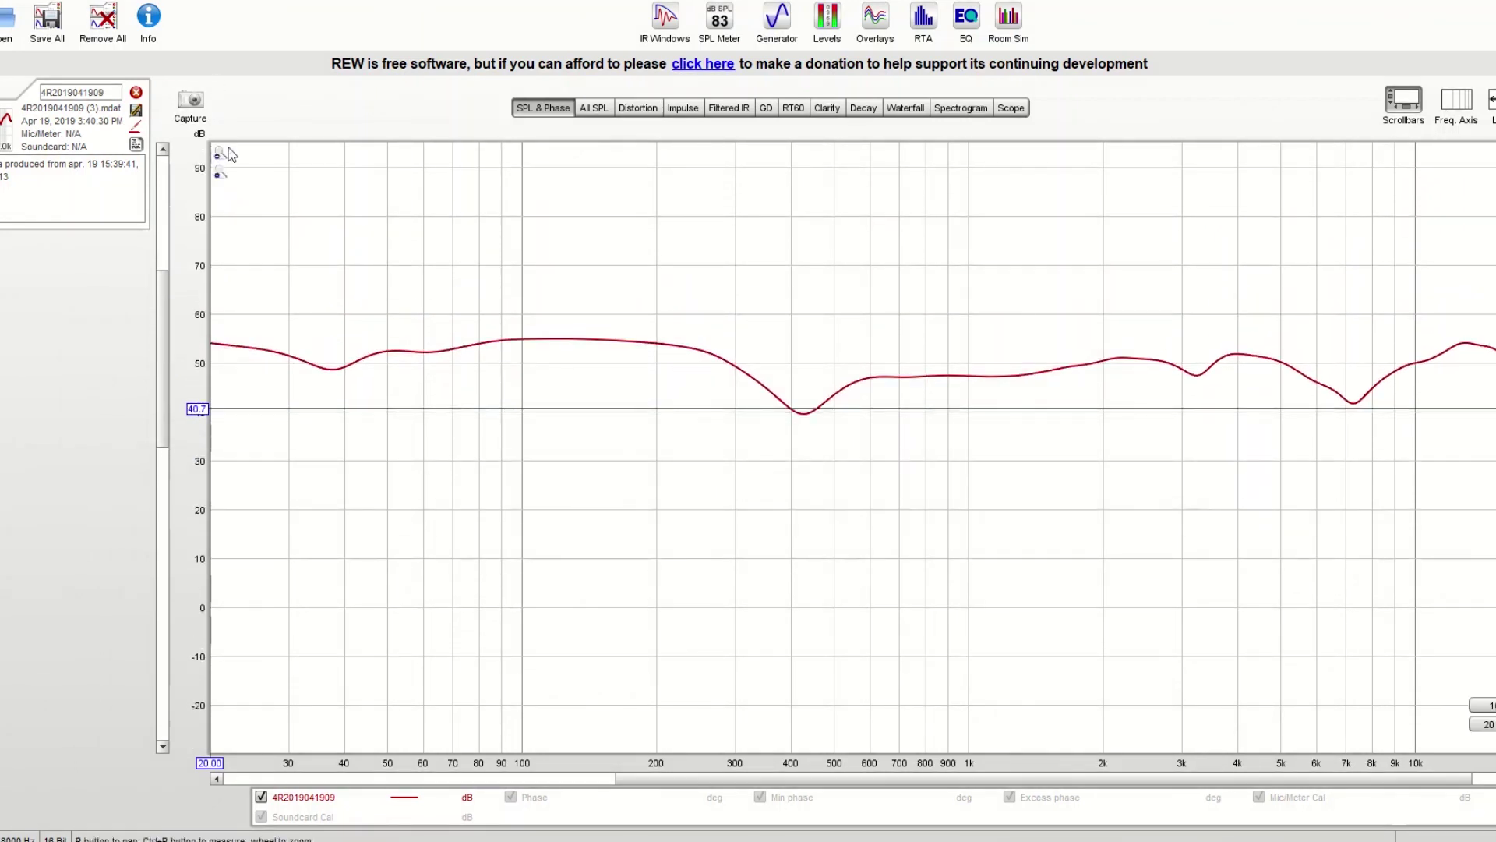
click(221, 154)
click(221, 155)
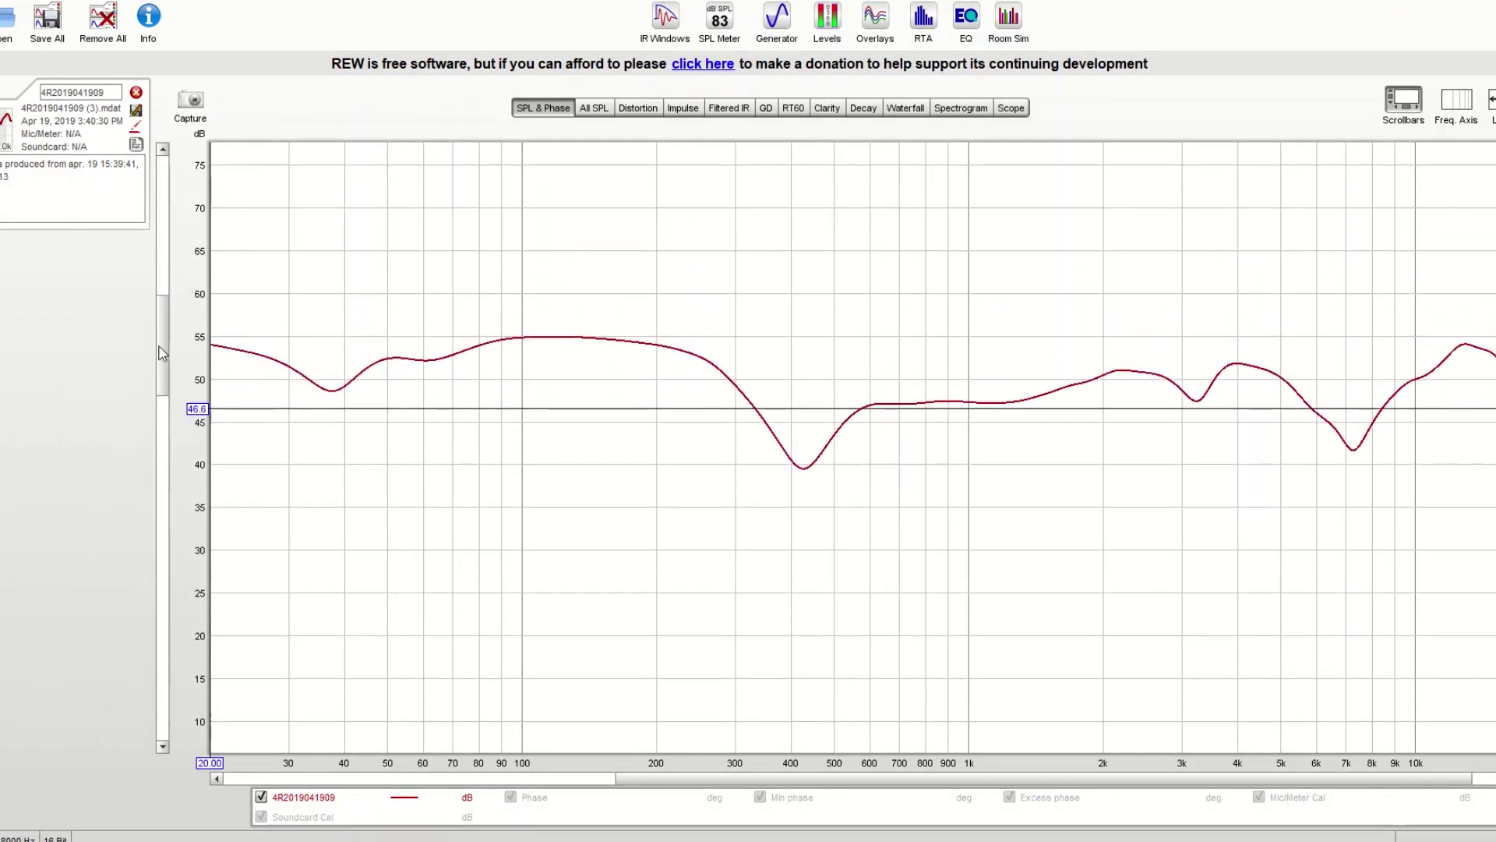
Step: Zoom the decibel axis out to flatten the curve, and zoom in closely with the curve centred near 48 dB
click(221, 174)
click(221, 174)
click(221, 174)
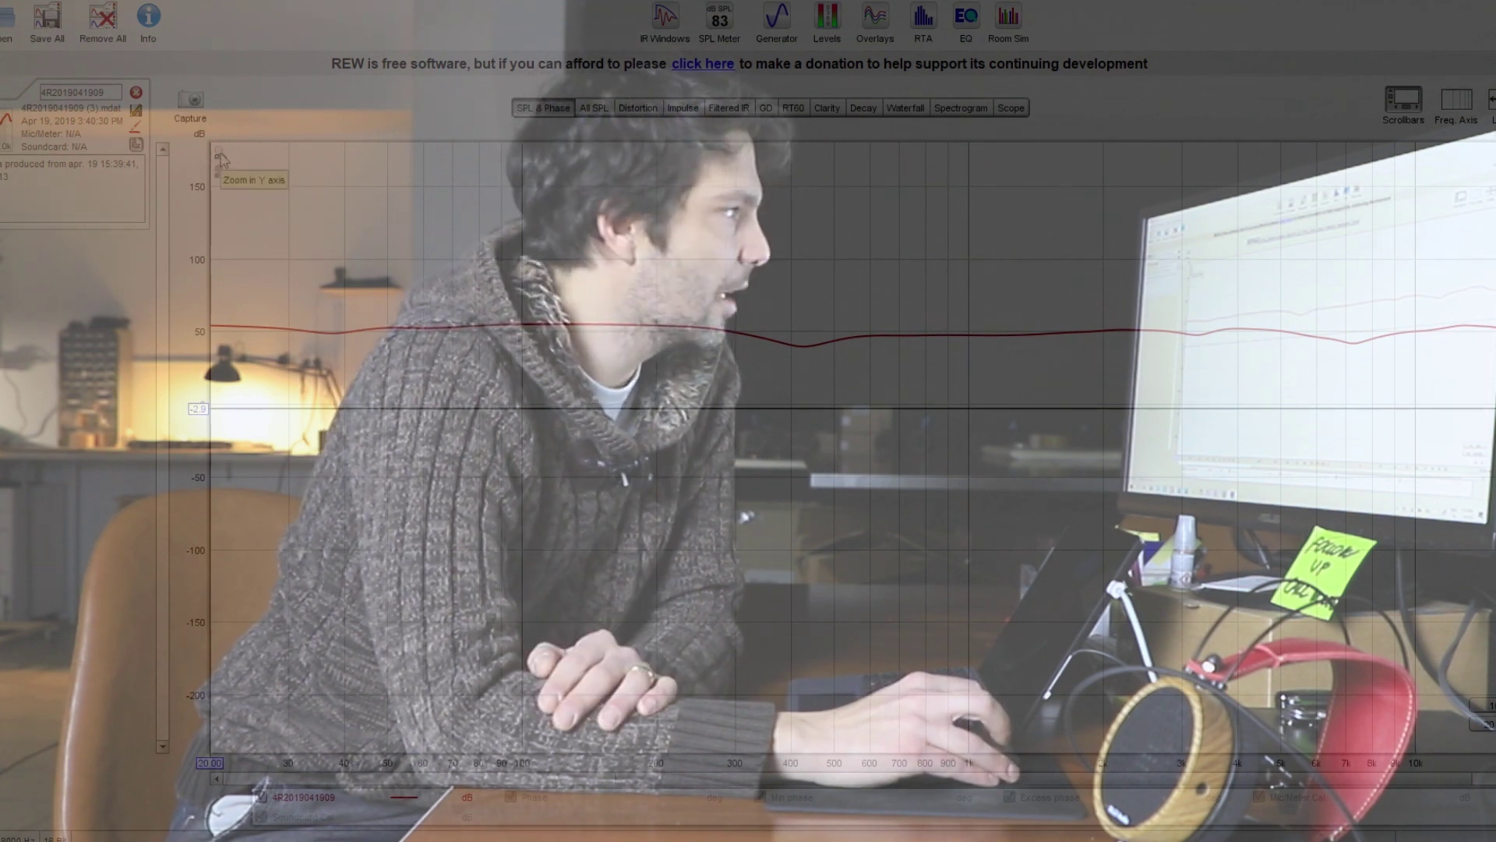
scroll(221, 159, up, 5)
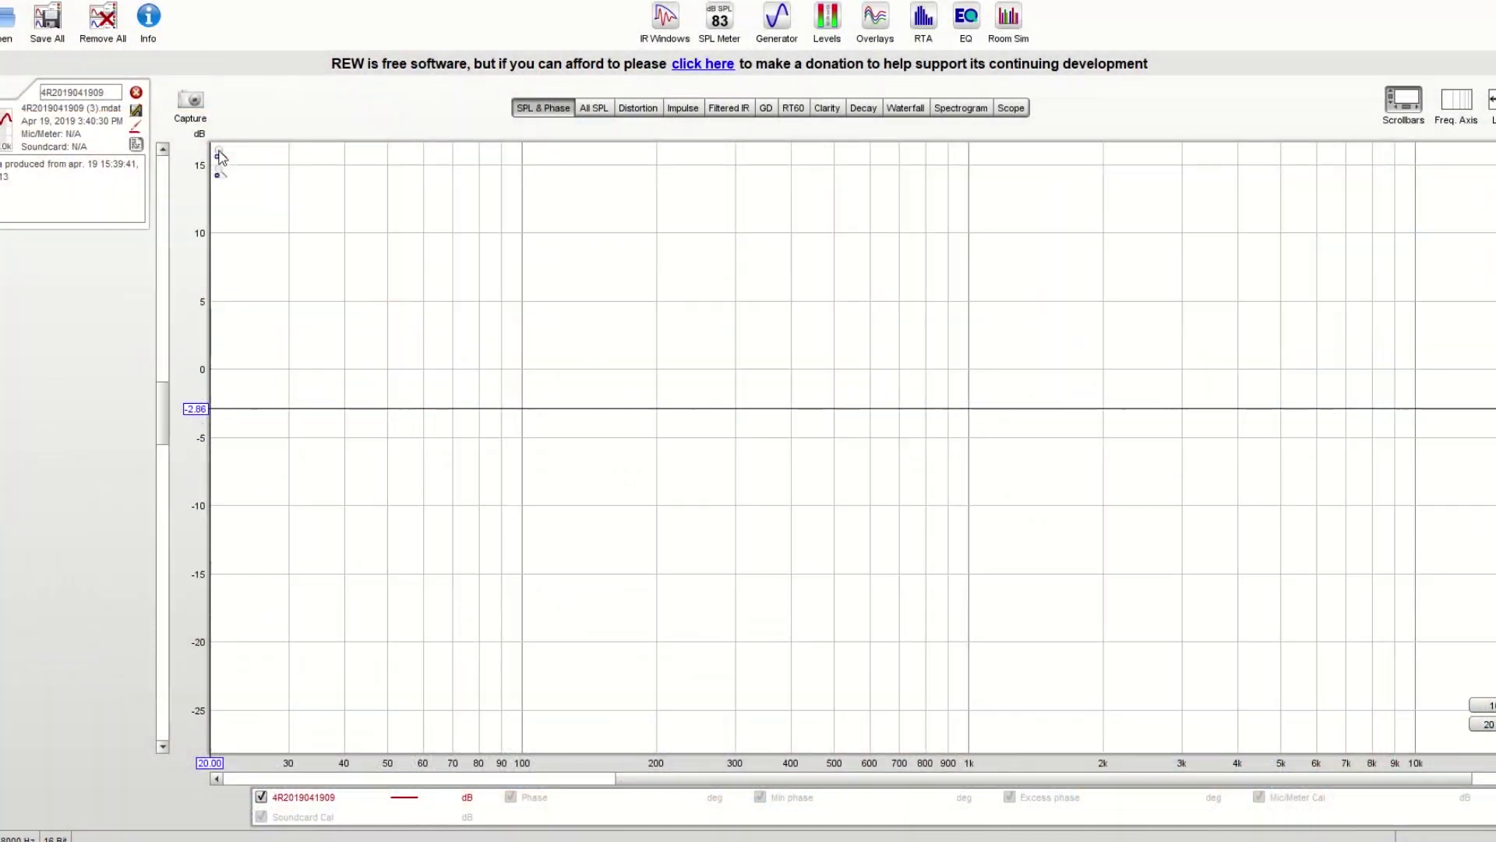
drag(165, 402, 169, 335)
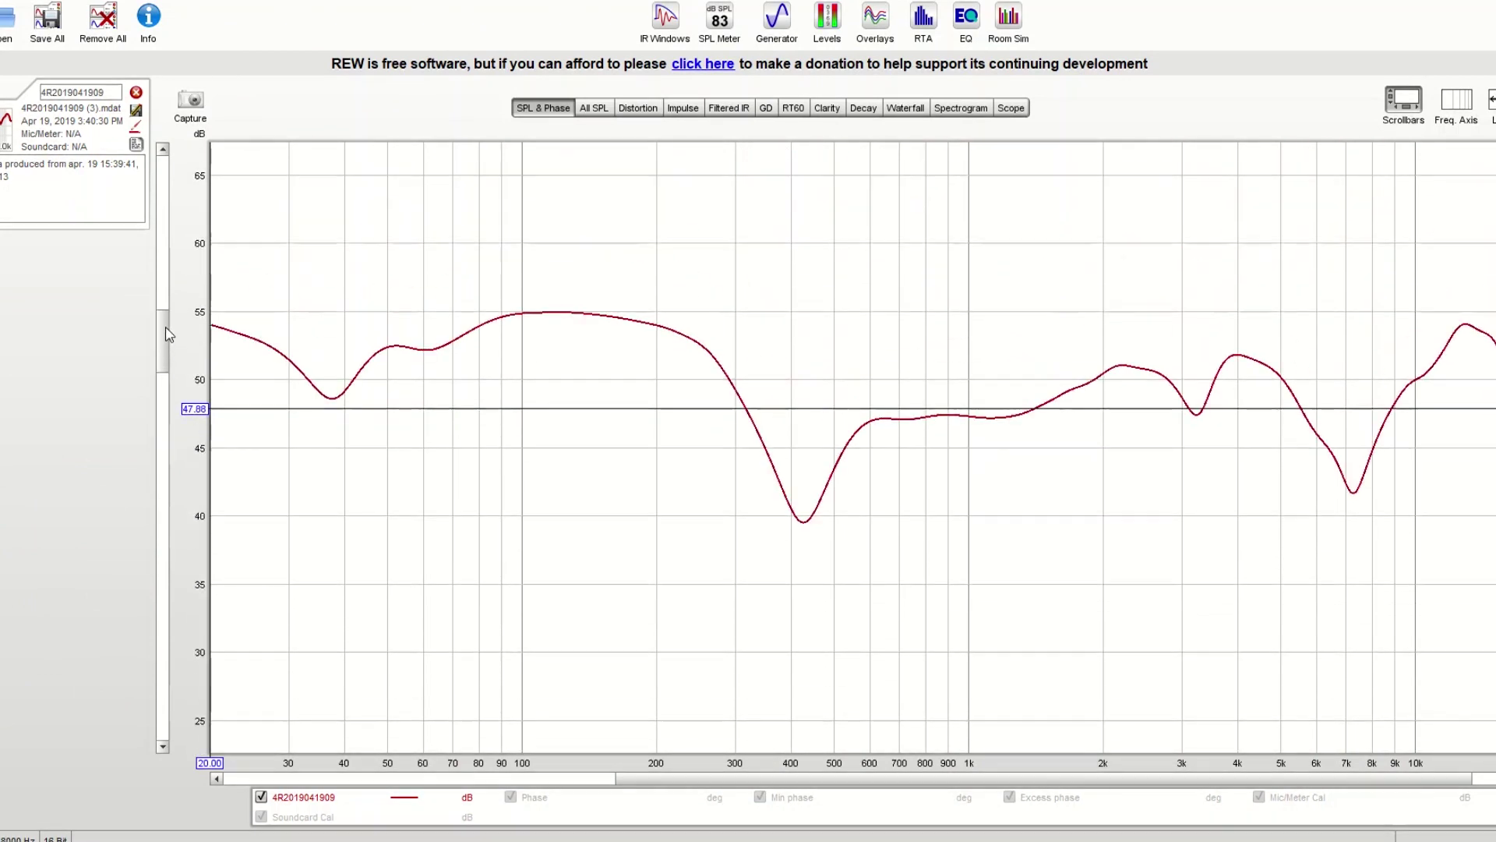
Step: Rescale the decibel axis to about -30 to 120 dB with the response curve near the middle of the graph
scroll(222, 160, up, 1)
scroll(162, 344, up, 3)
scroll(162, 345, down, 1)
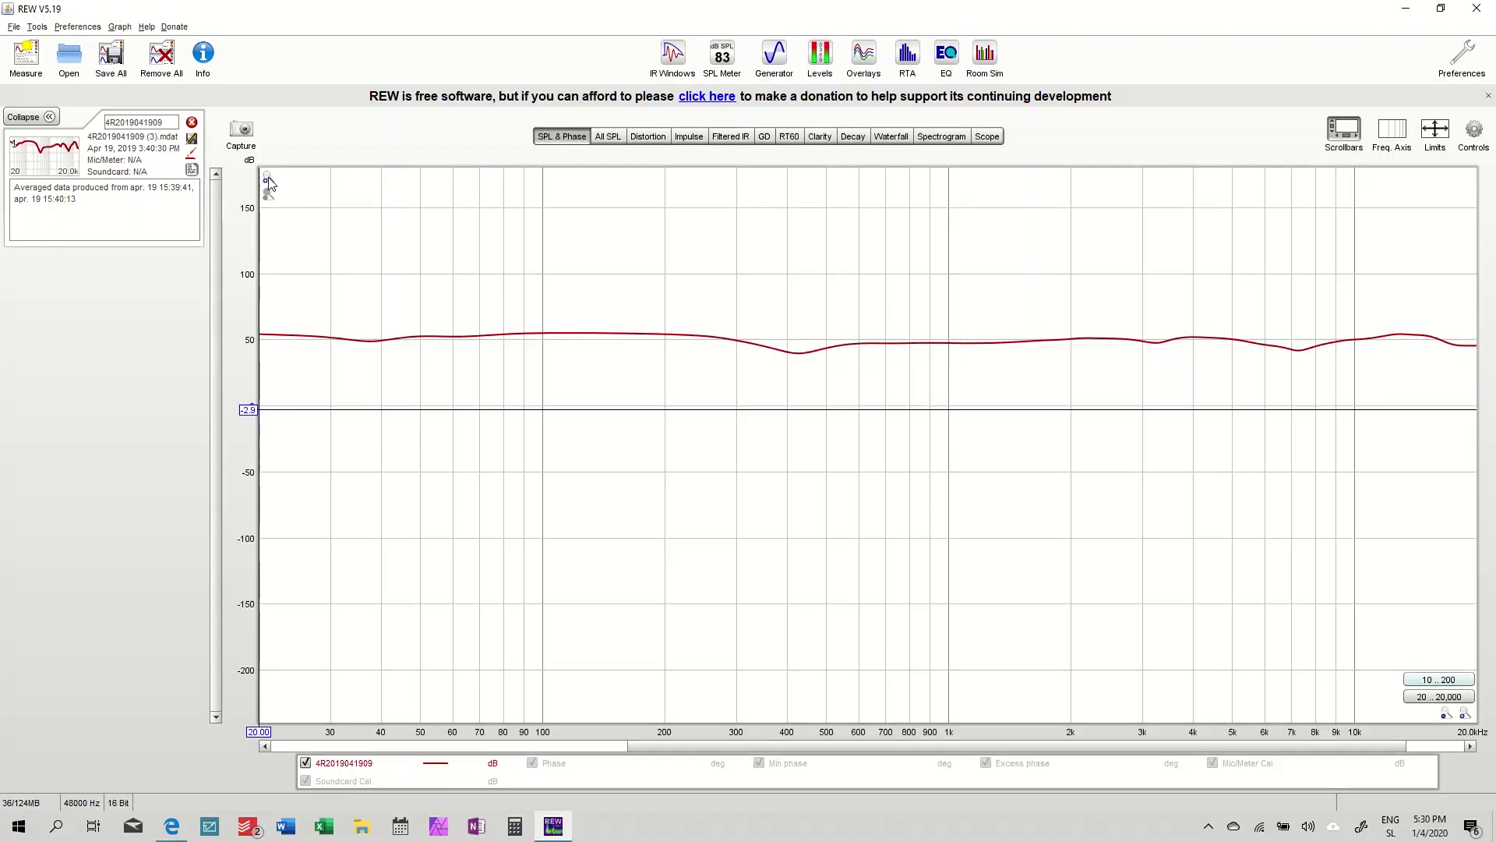
click(268, 181)
drag(212, 401, 208, 325)
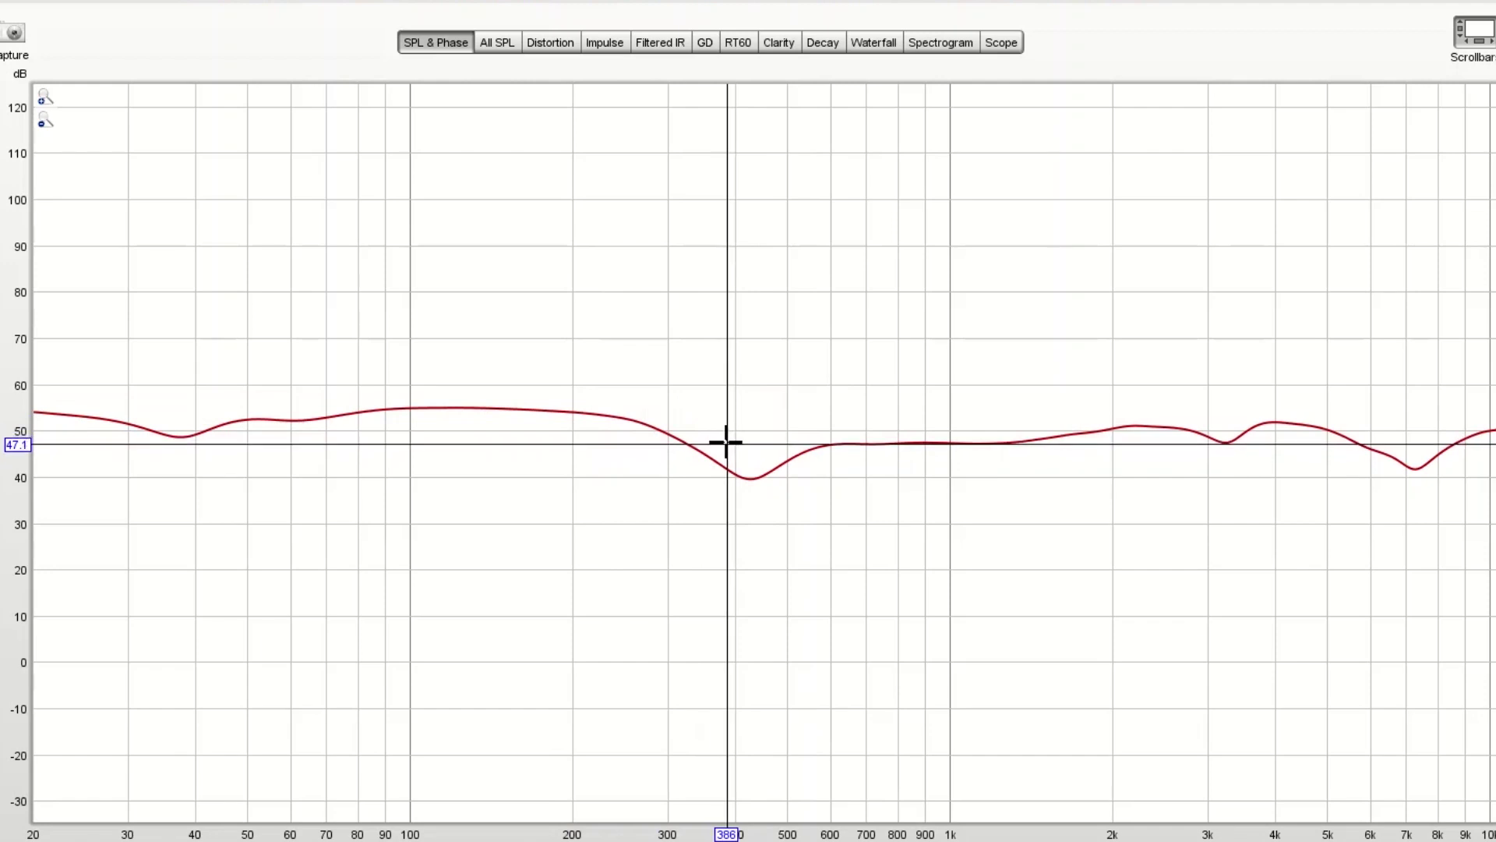
Step: Examine the response curve with the graph cursor near 48 dB, from about 400 Hz down to 200 Hz
drag(477, 439, 581, 443)
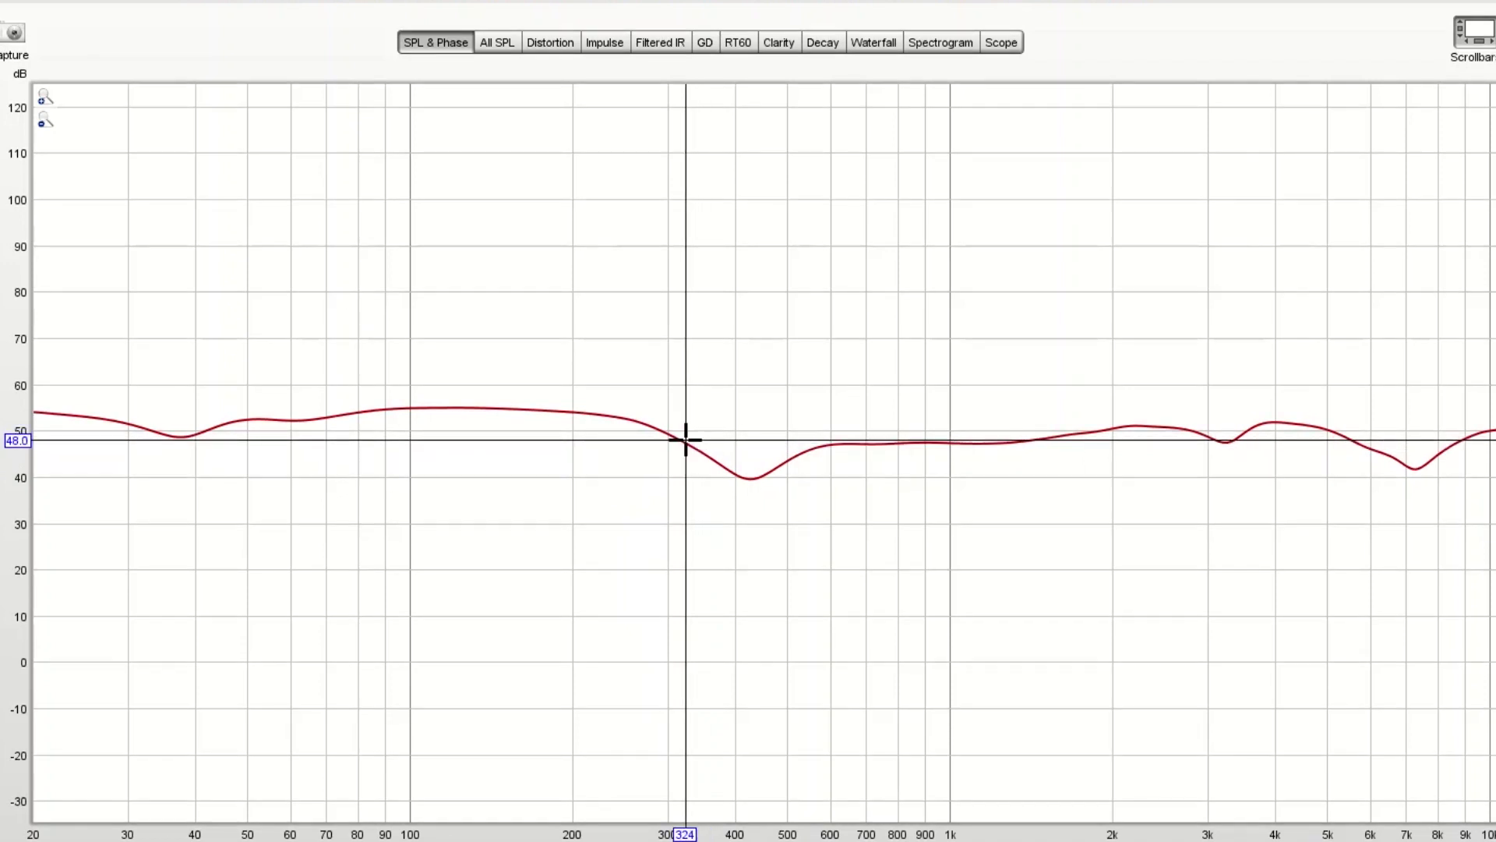
drag(608, 429, 678, 437)
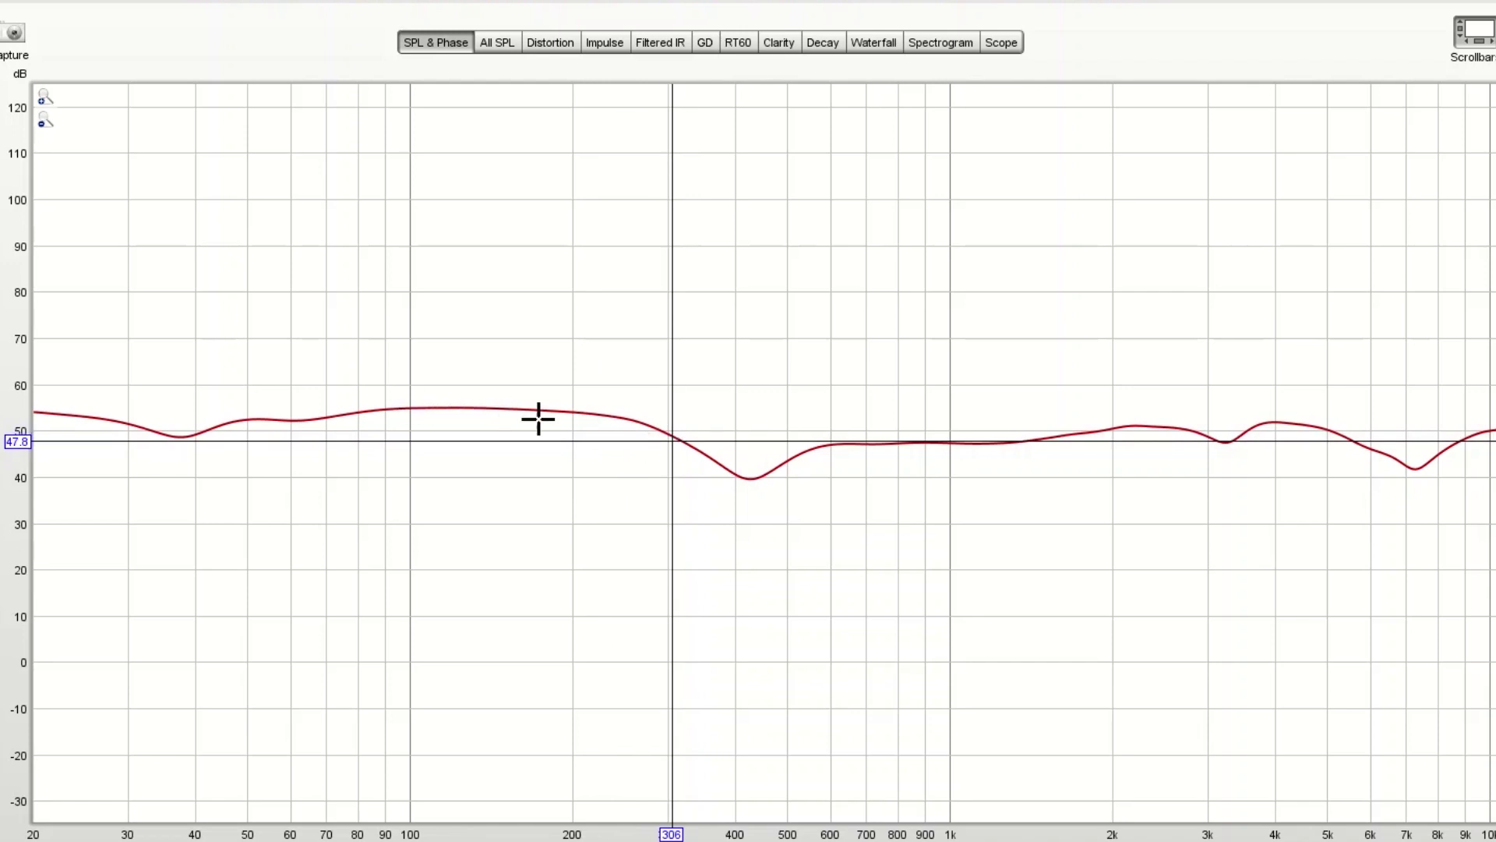
click(572, 442)
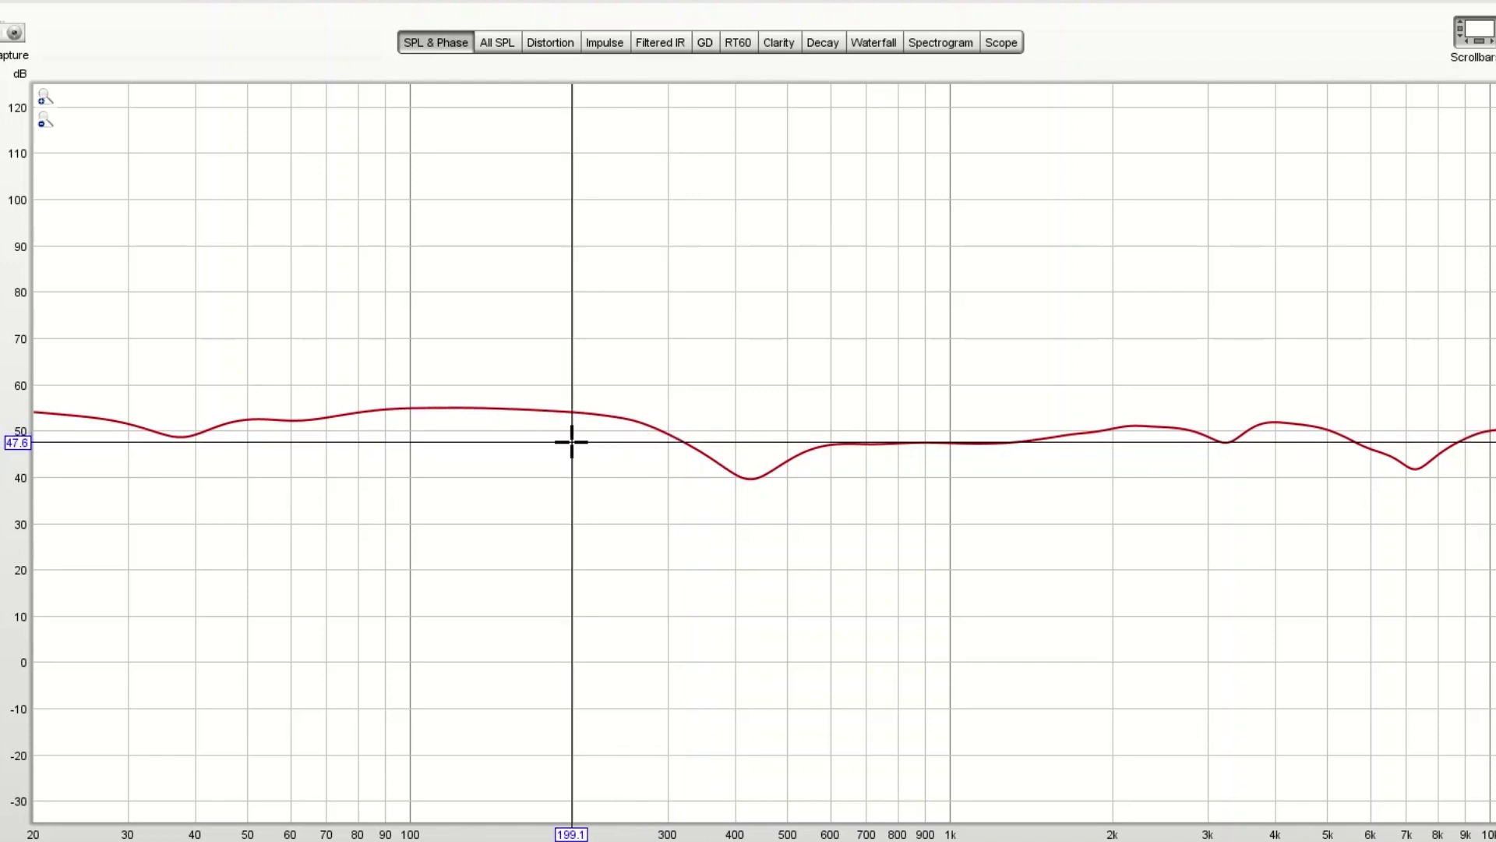
click(581, 440)
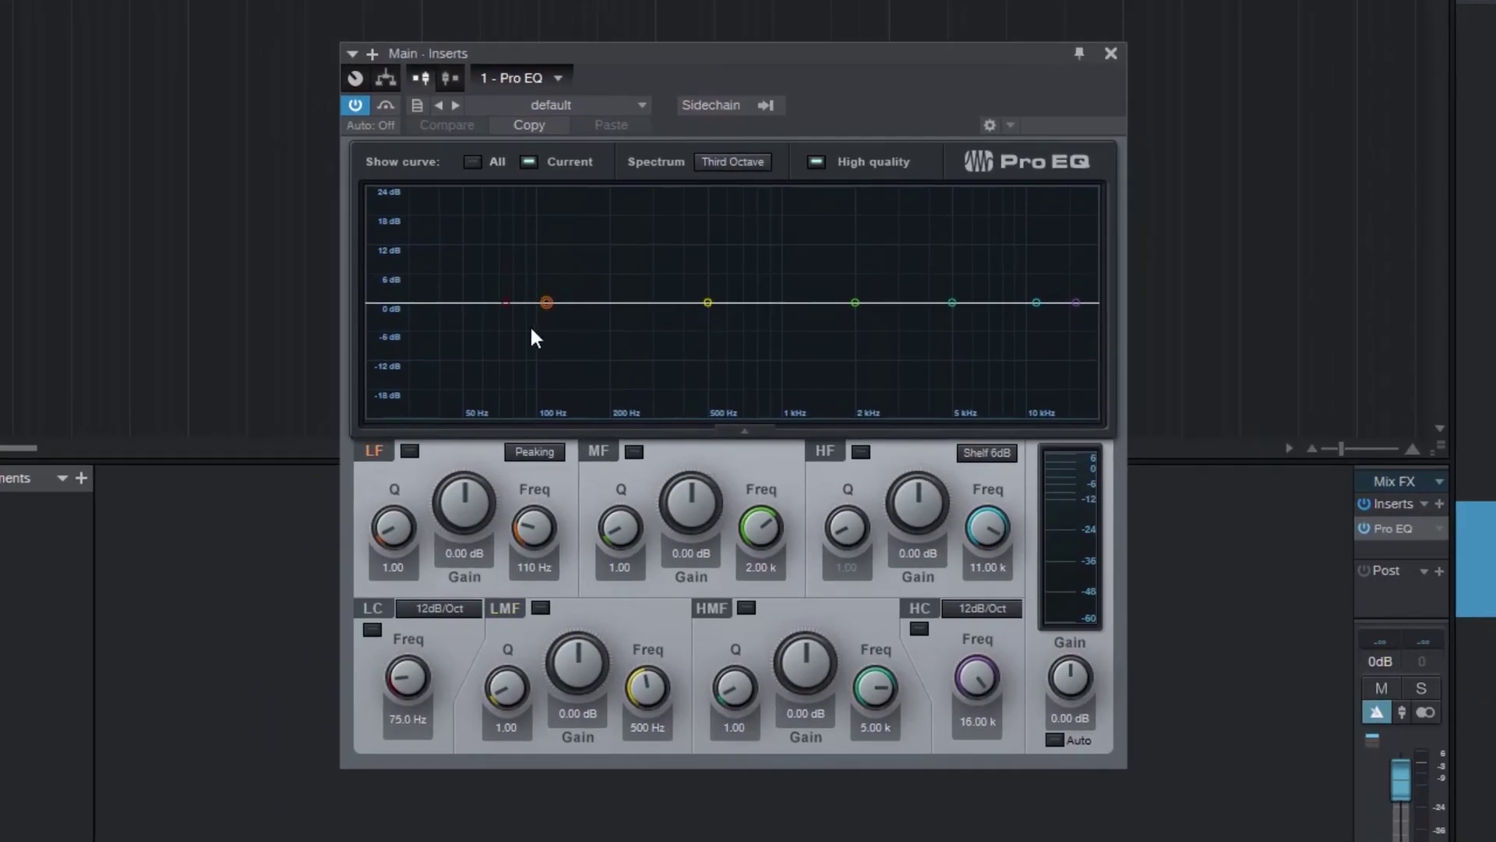
Step: Switch to the Pro EQ insert on the Main channel and set its LF band to 98 Hz, Q 0.34 and -0.96 dB gain
drag(546, 302, 560, 309)
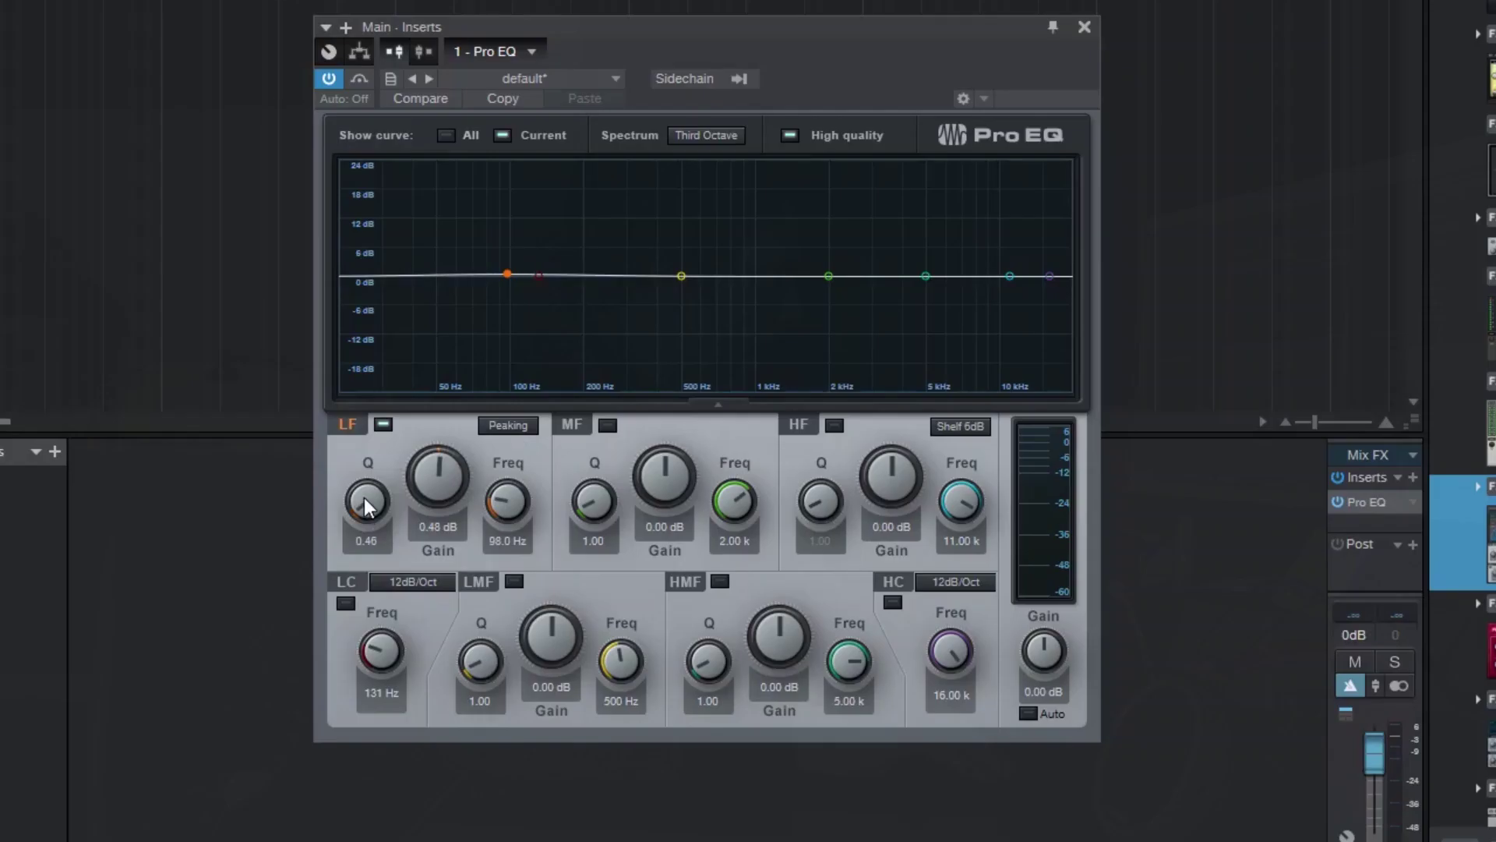
drag(363, 497, 368, 506)
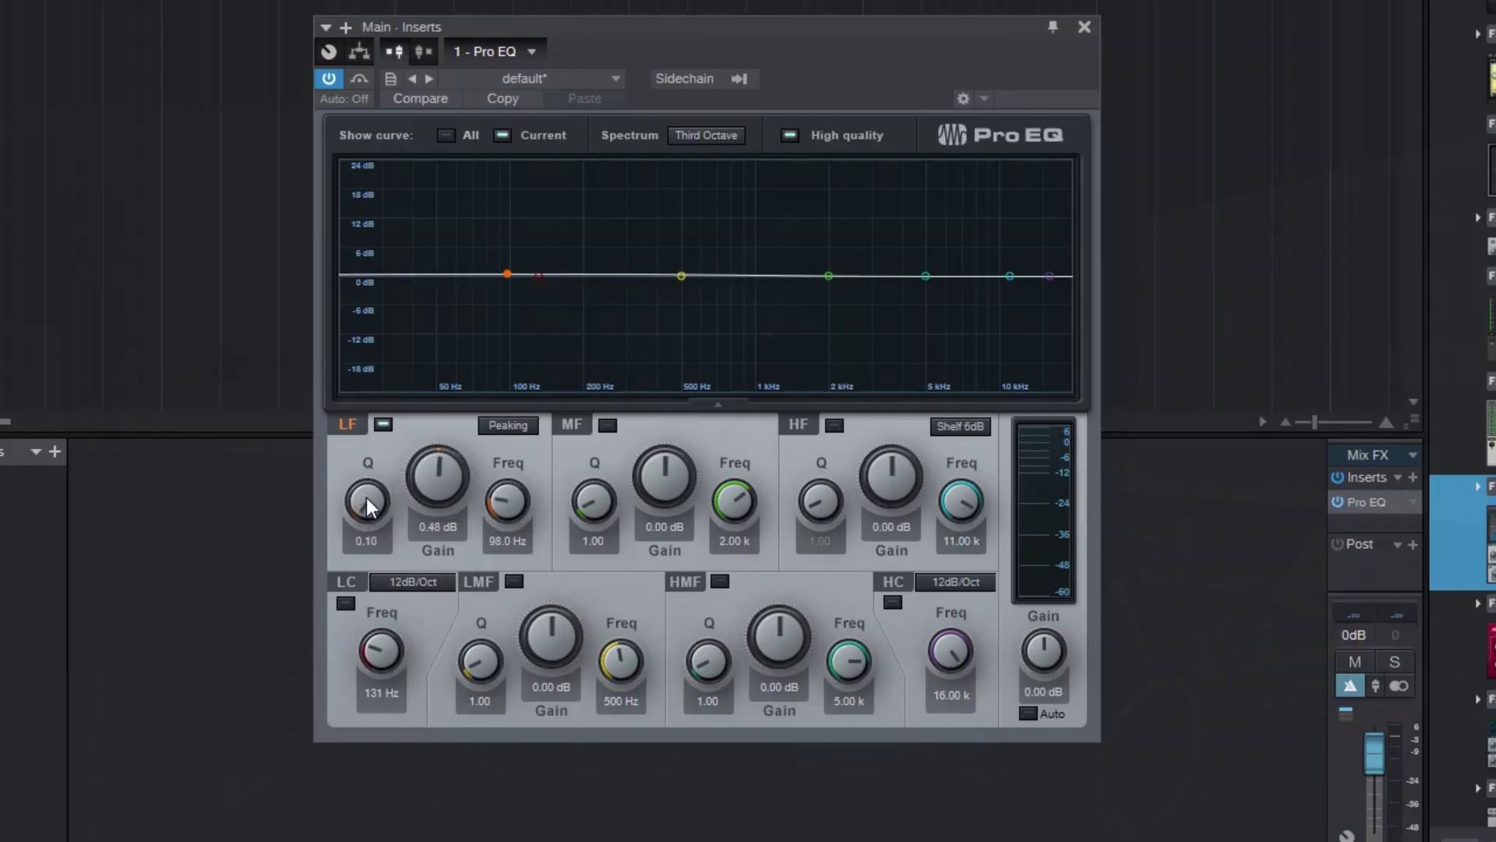
drag(446, 467, 446, 471)
drag(351, 504, 352, 510)
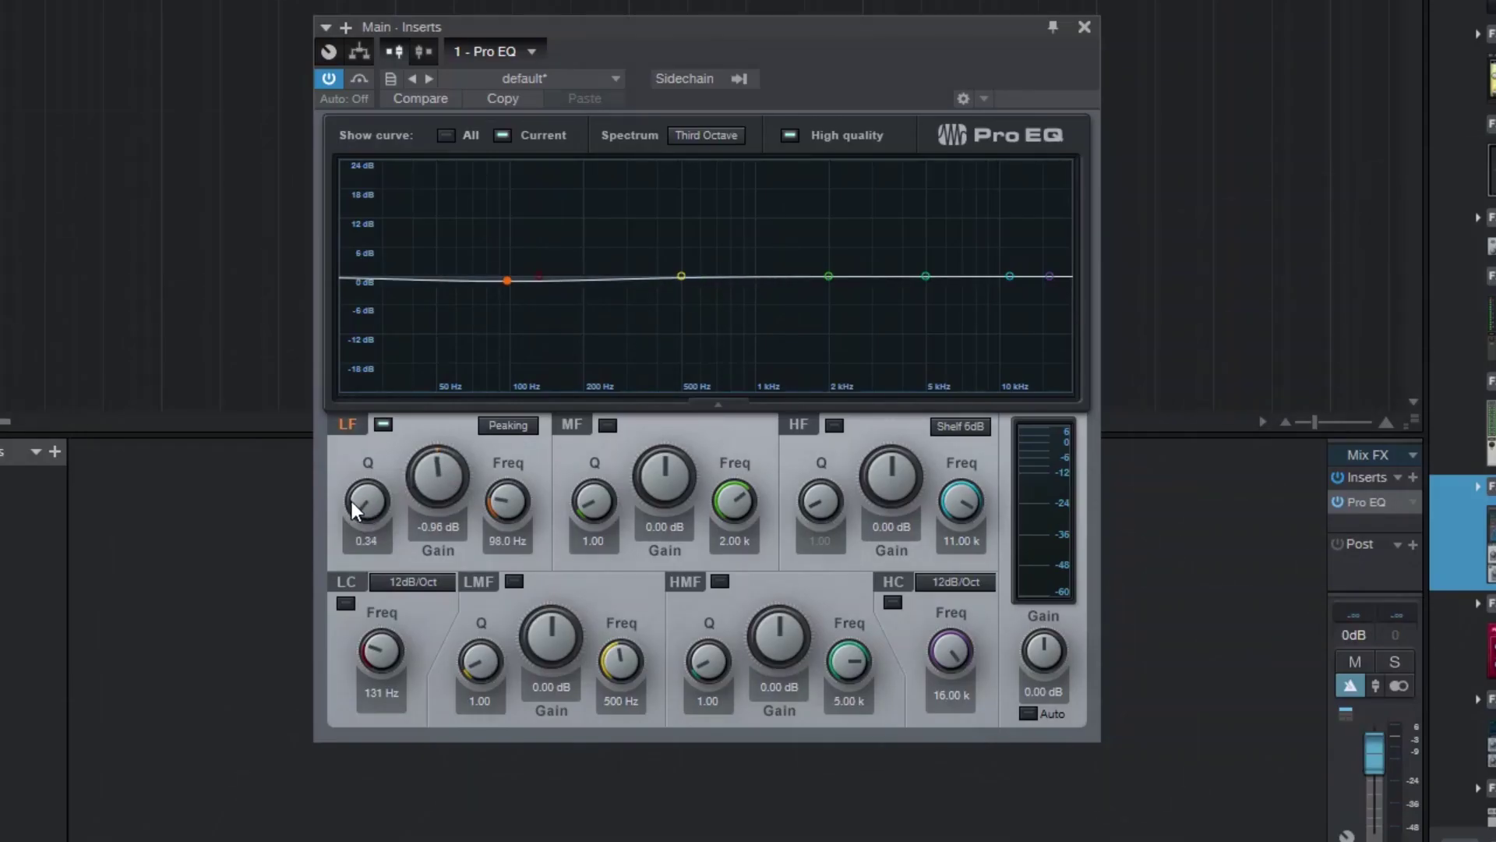
Step: Raise the LF band's Q to 0.46 and lower its gain to -1.92 dB and further
scroll(373, 502, up, 3)
scroll(431, 475, down, 4)
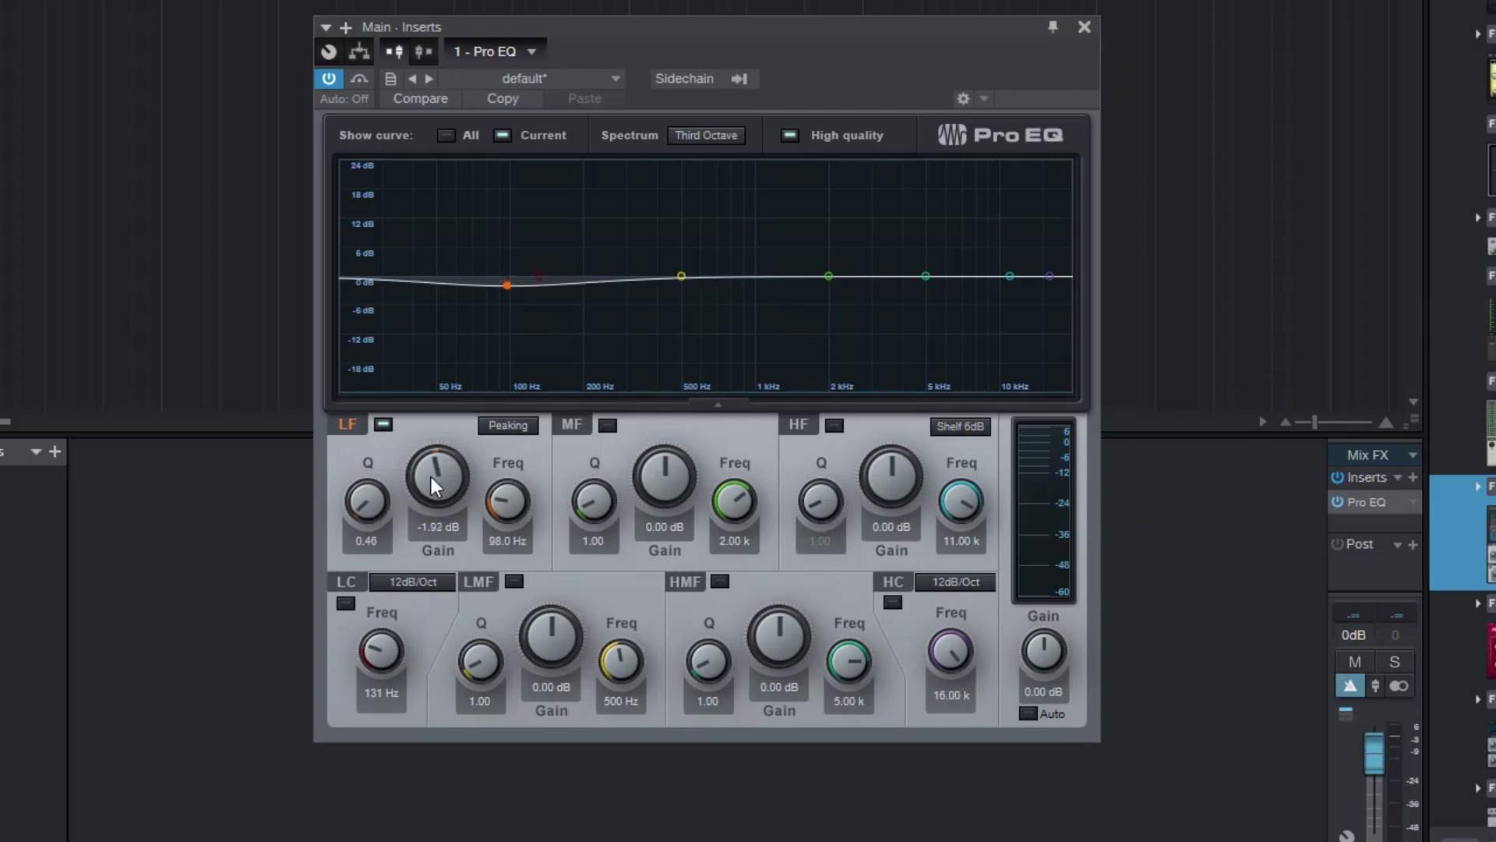
scroll(432, 475, down, 4)
scroll(366, 508, down, 3)
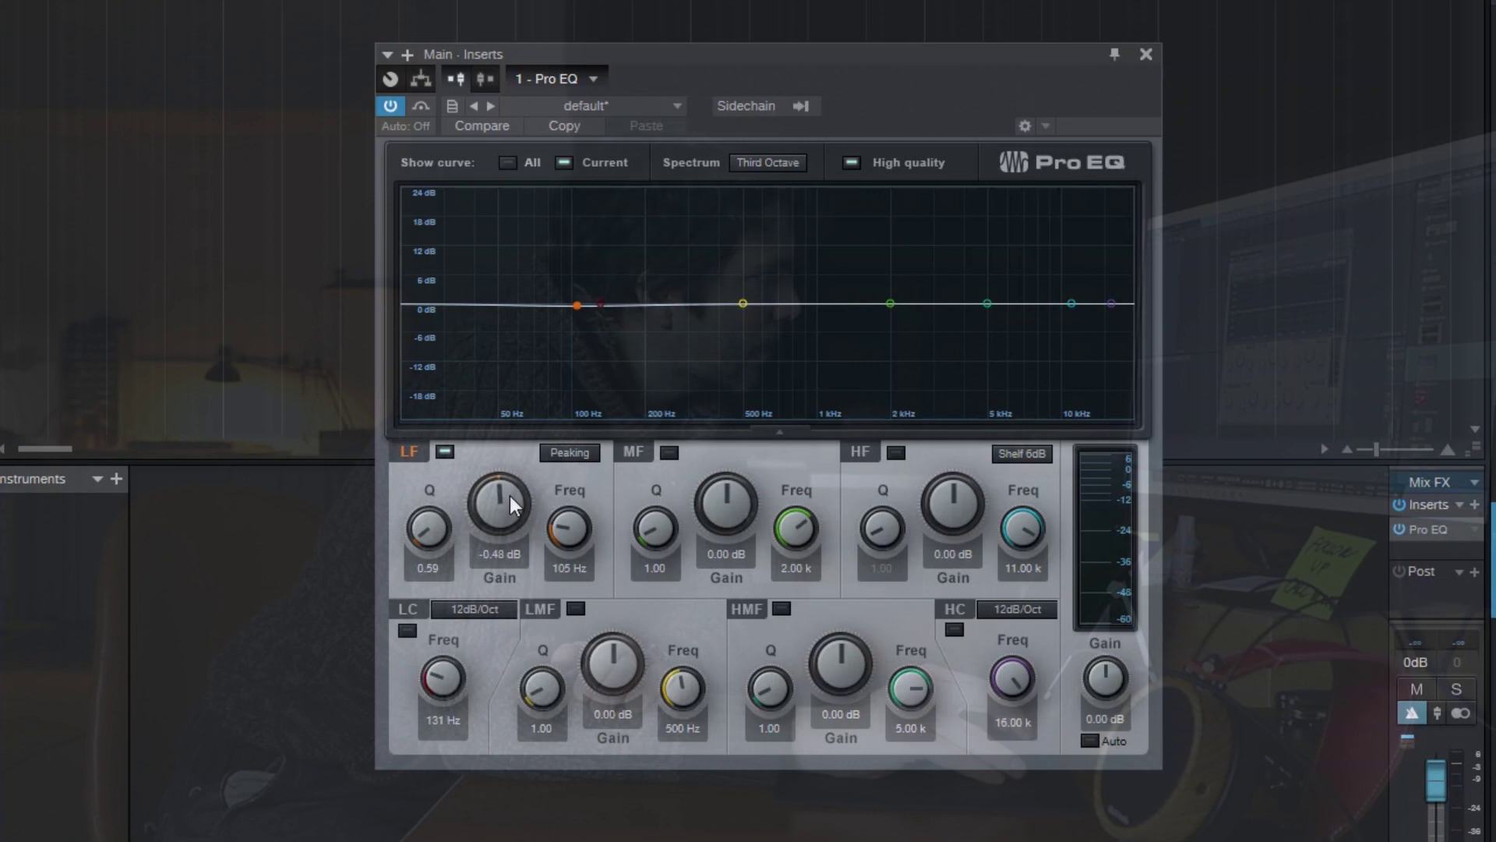
Step: Cut the 105 Hz LF band deeply to -7.20 dB, and ease its gain back to -4.32 dB
drag(510, 495, 506, 507)
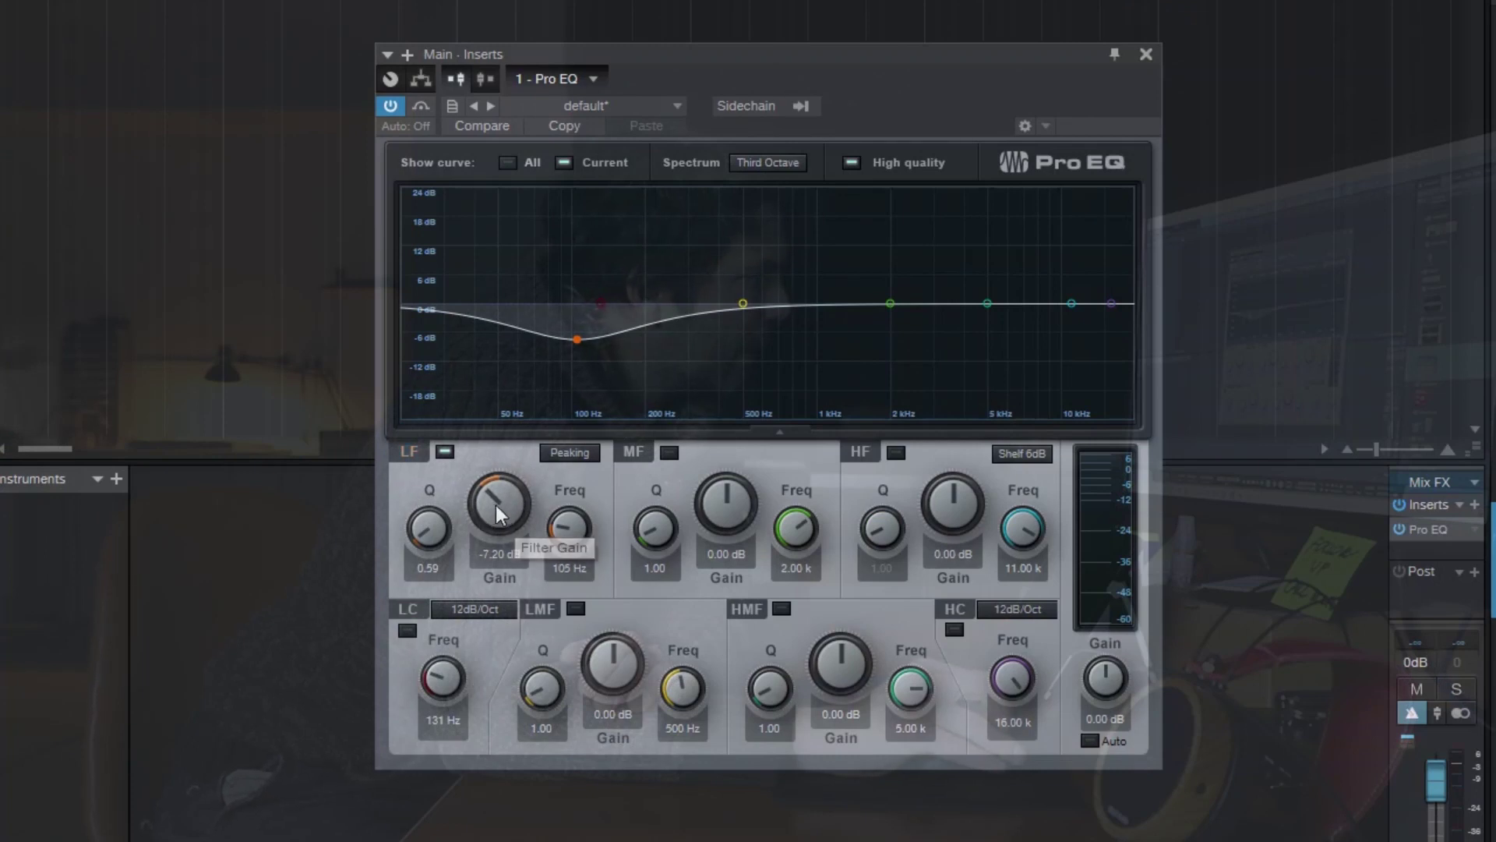
scroll(502, 519, up, 3)
scroll(502, 519, up, 3)
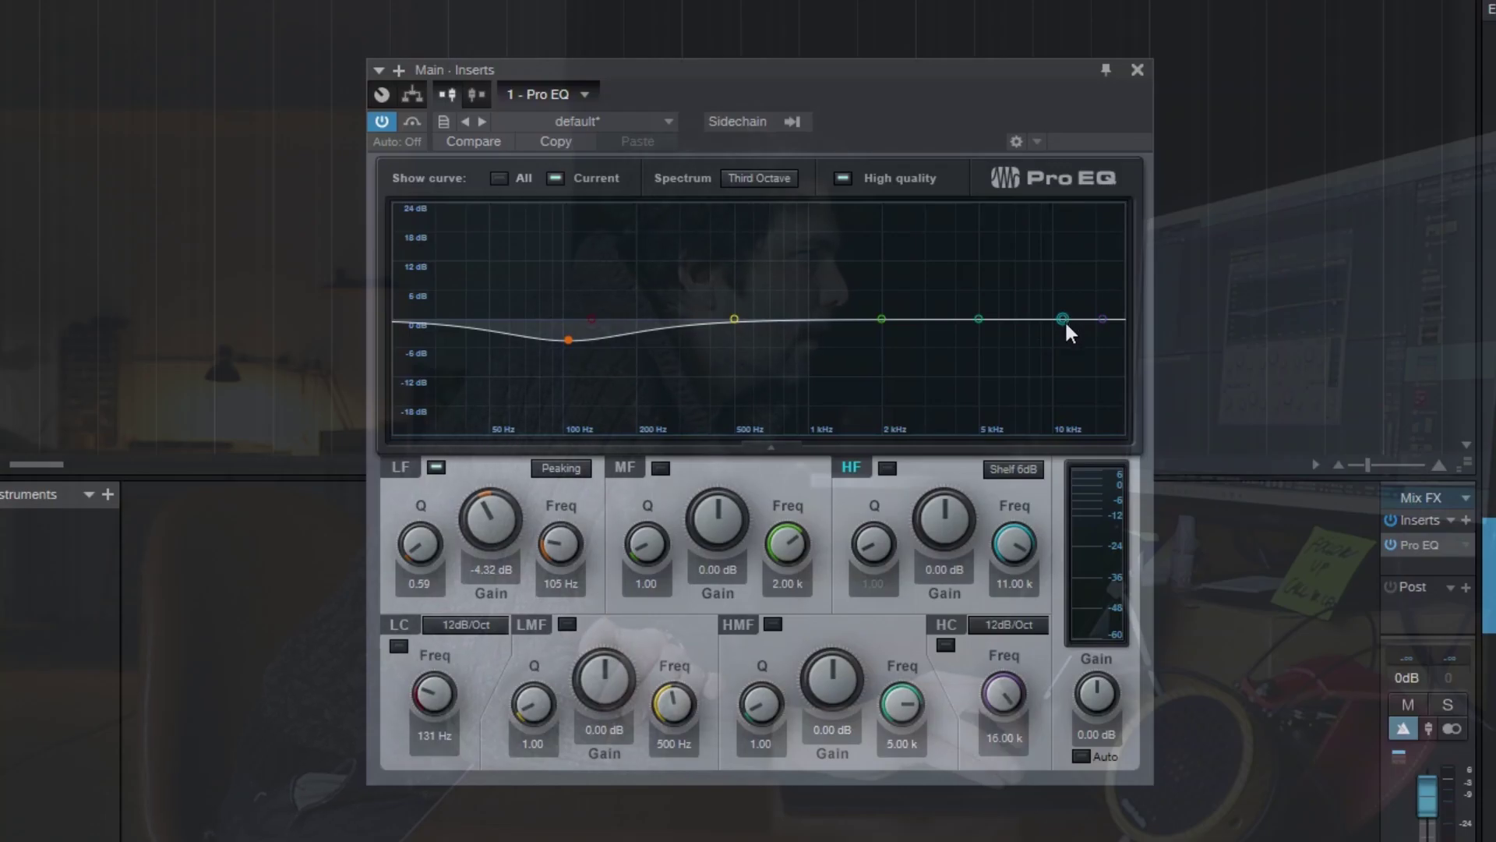
Step: Set the HF band to 12.19 kHz with 0.71 dB gain and the HMF band to 7.10 kHz, 2.40 dB gain and Q 2.26
drag(1064, 319, 1046, 324)
drag(882, 684, 903, 704)
double_click(832, 678)
drag(758, 710, 751, 705)
drag(832, 678, 839, 666)
drag(758, 702, 765, 705)
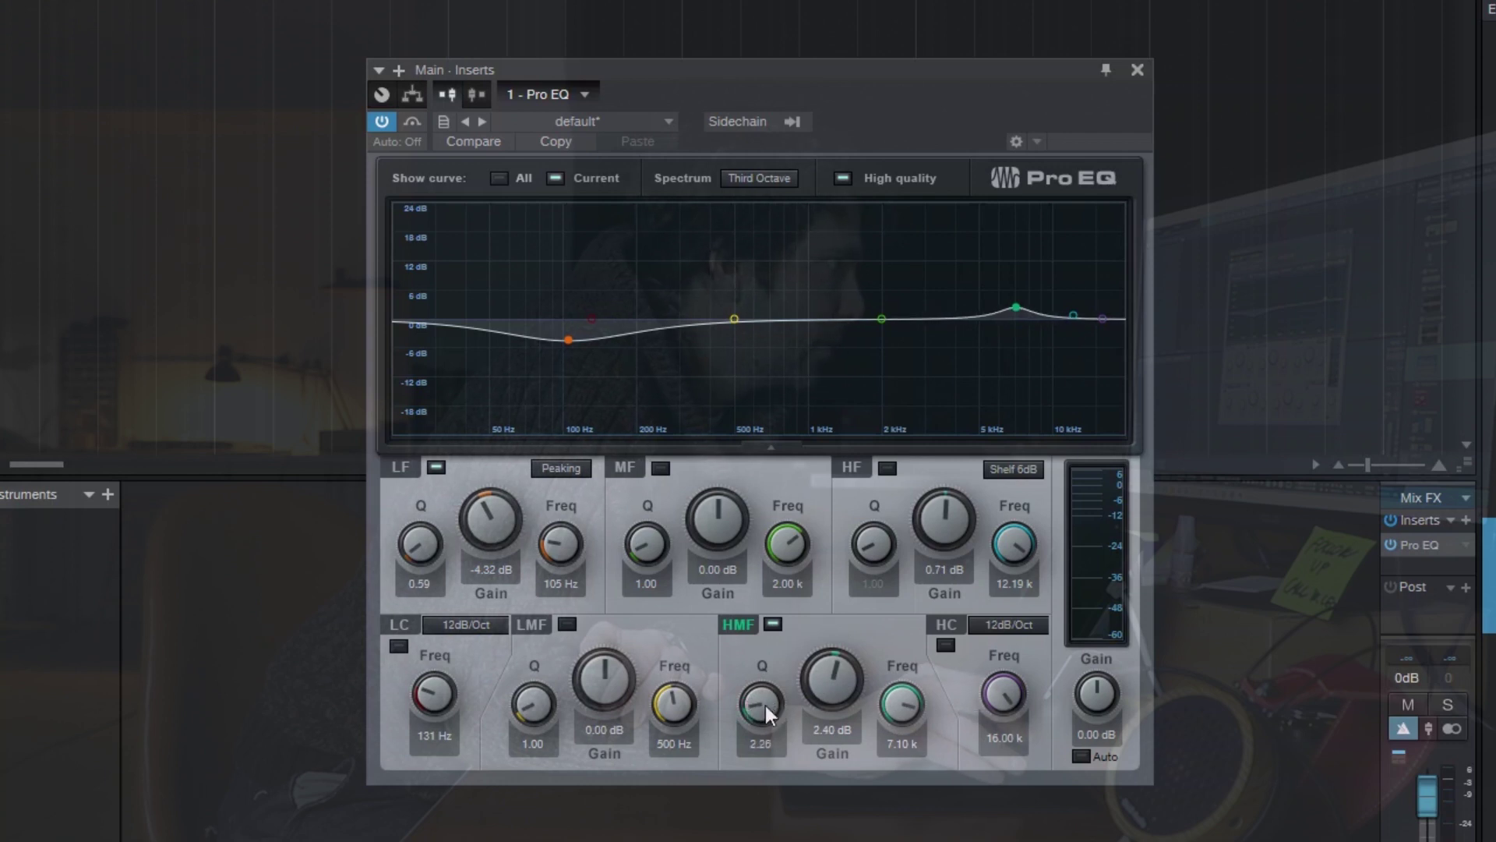